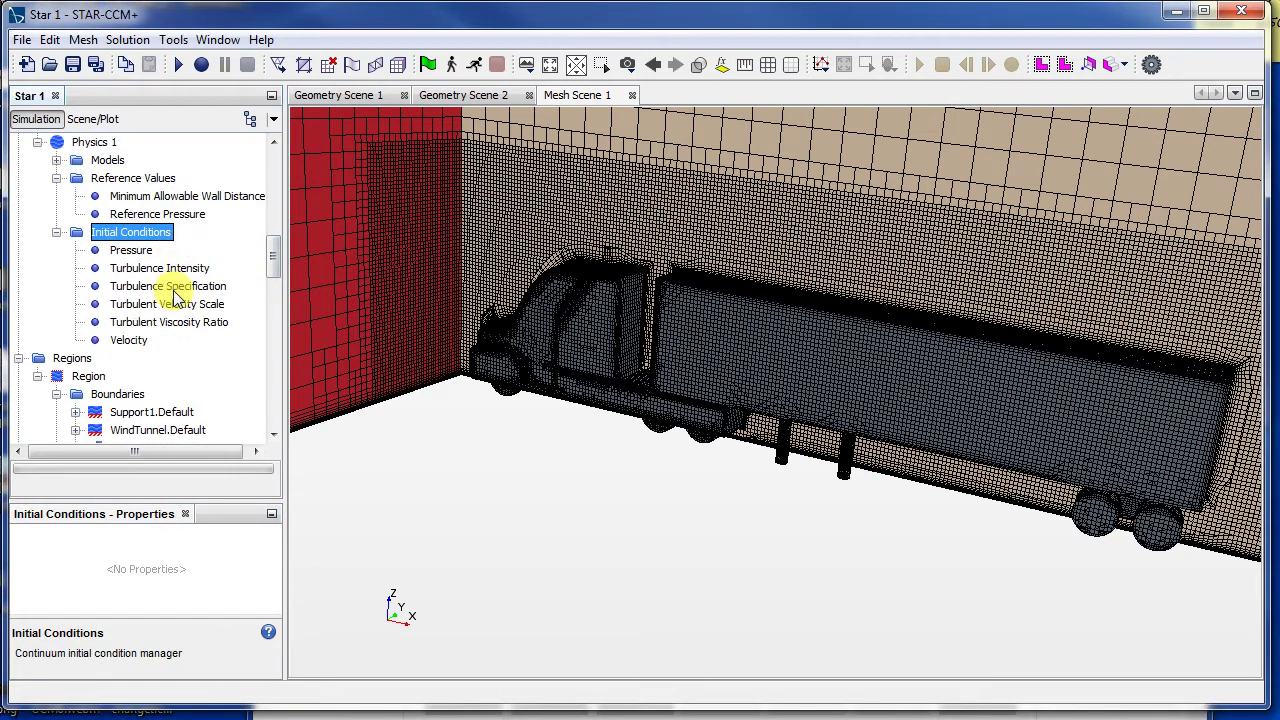
Check the turbulence intensity and velocity in the initial conditions of Physics 1.
left_click(145, 268)
scroll(135, 295, "down", 1)
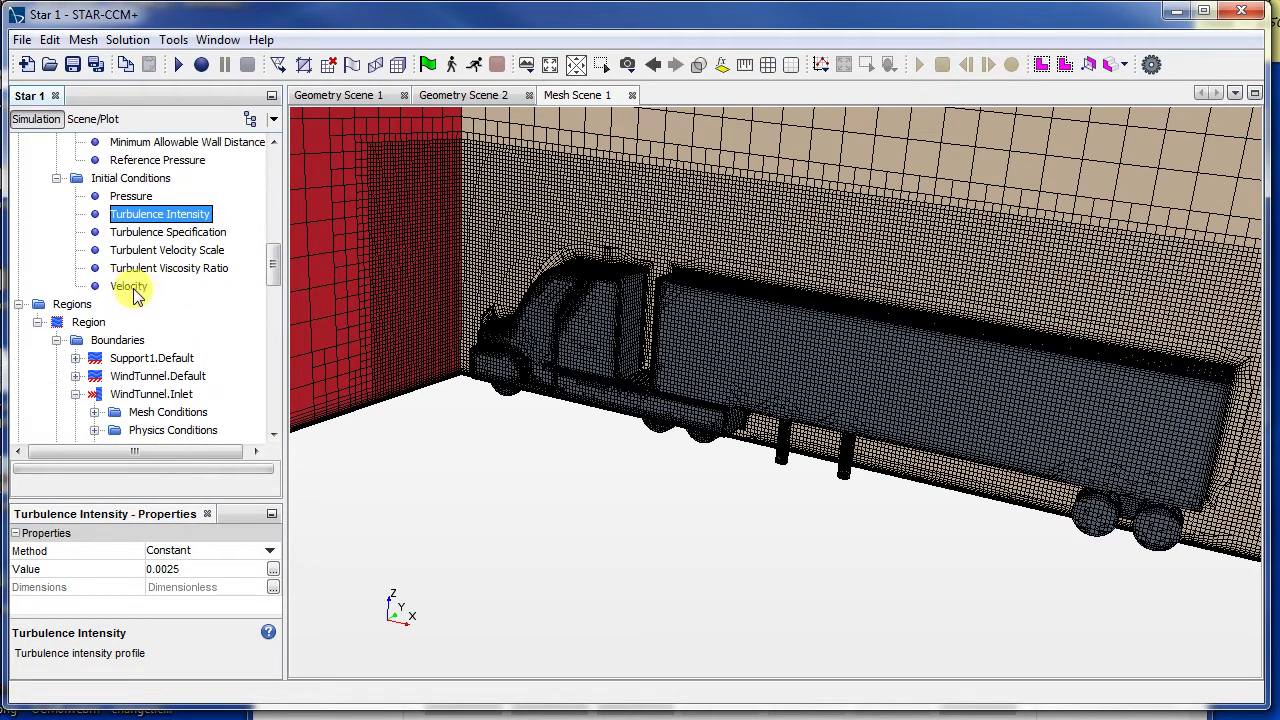
left_click(130, 287)
scroll(140, 300, "down", 1)
scroll(172, 340, "down", 1)
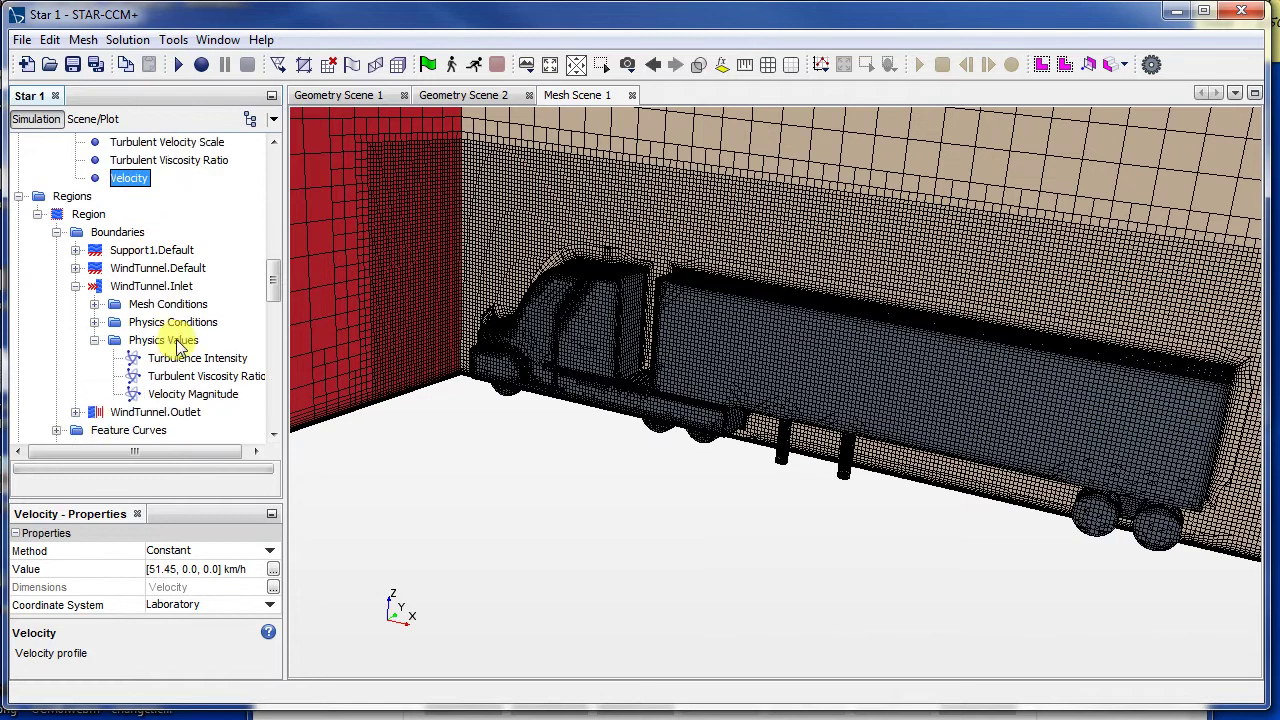
Set the turbulence intensity of the WindTunnel.Inlet boundary to 0.0025 in its physics values.
left_click(140, 286)
left_click(150, 340)
left_click(172, 360)
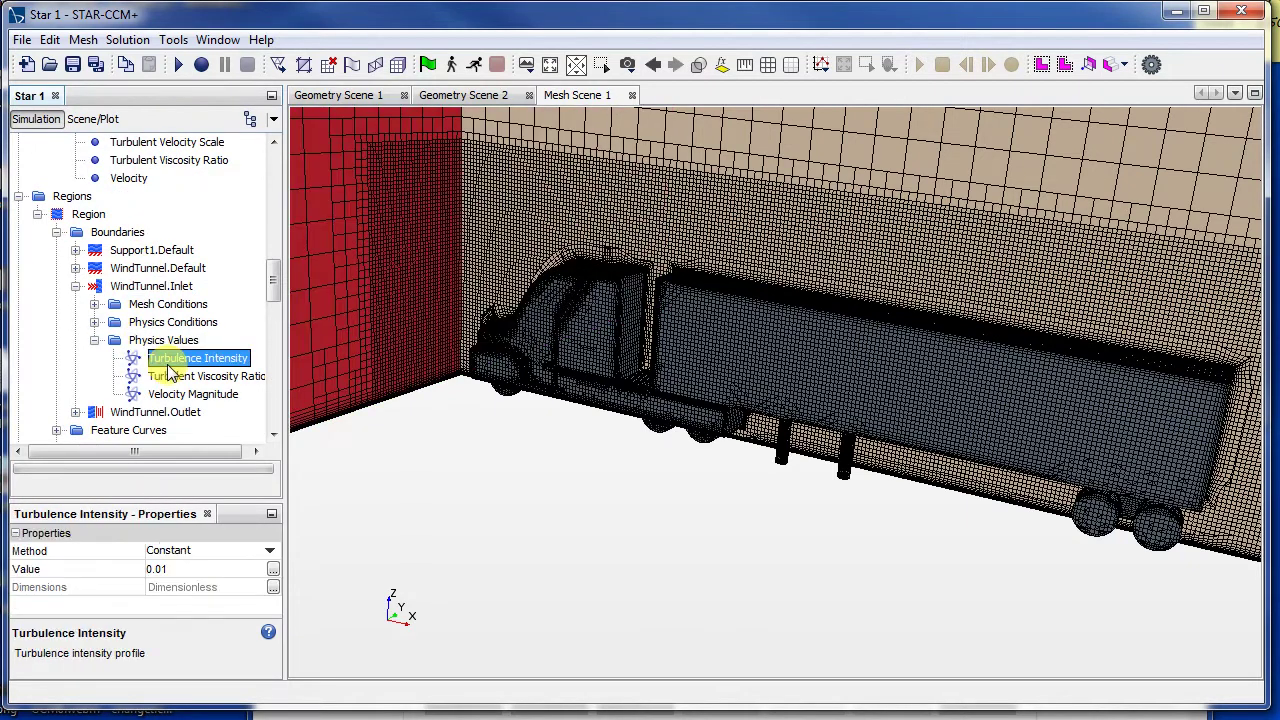
left_click(218, 568)
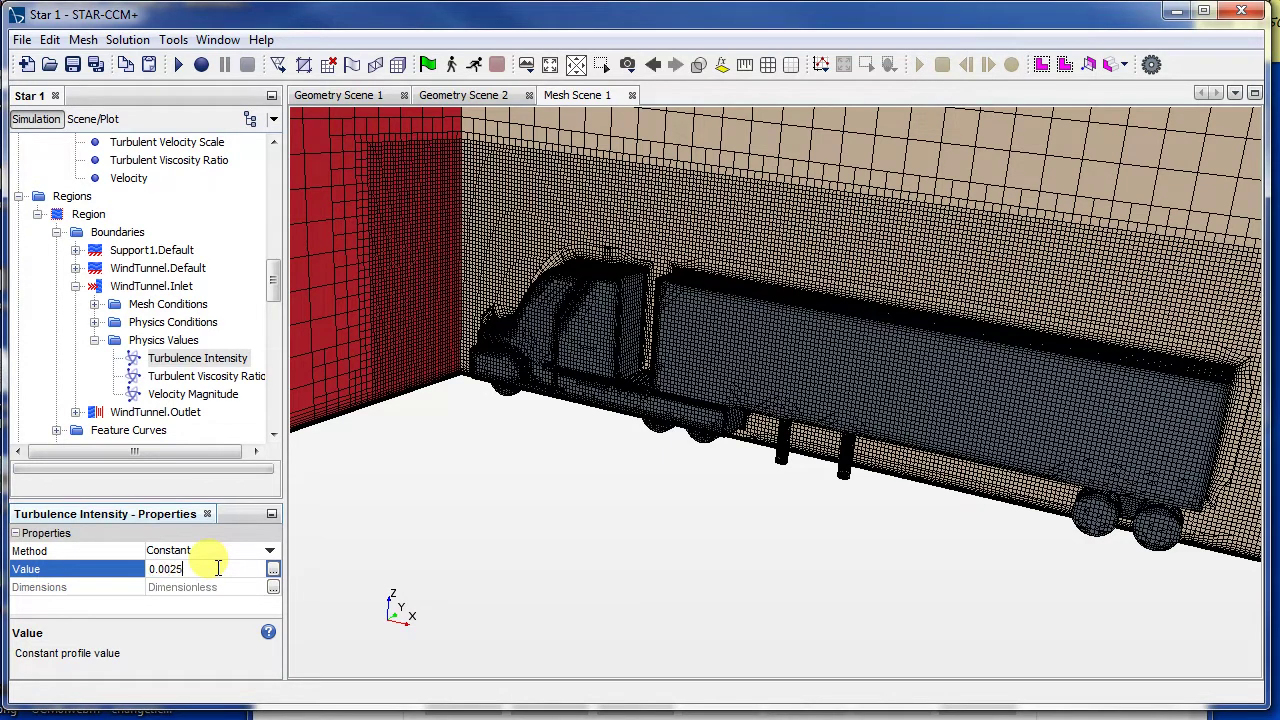
key("Return")
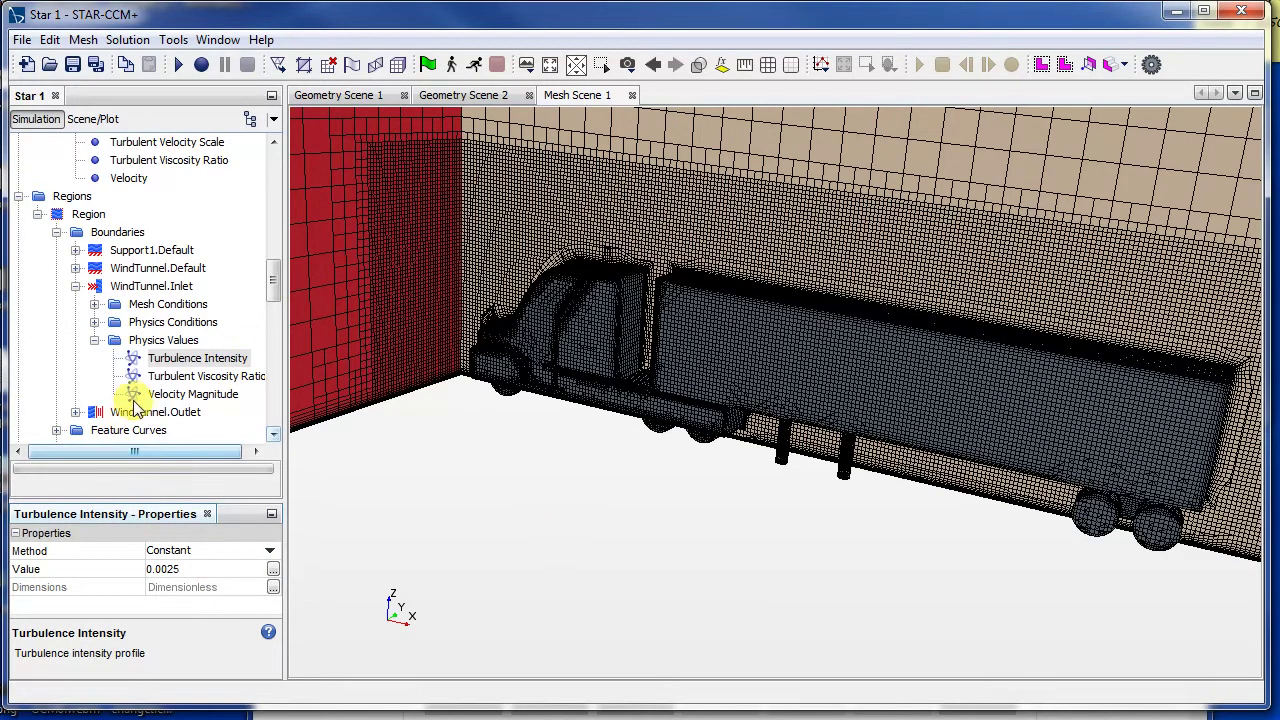
Collapse the inlet's Physics Values, the Initial Conditions, the Reference Values and the WindTunnel.Inlet branch in the simulation tree.
scroll(150, 390, "up", 1)
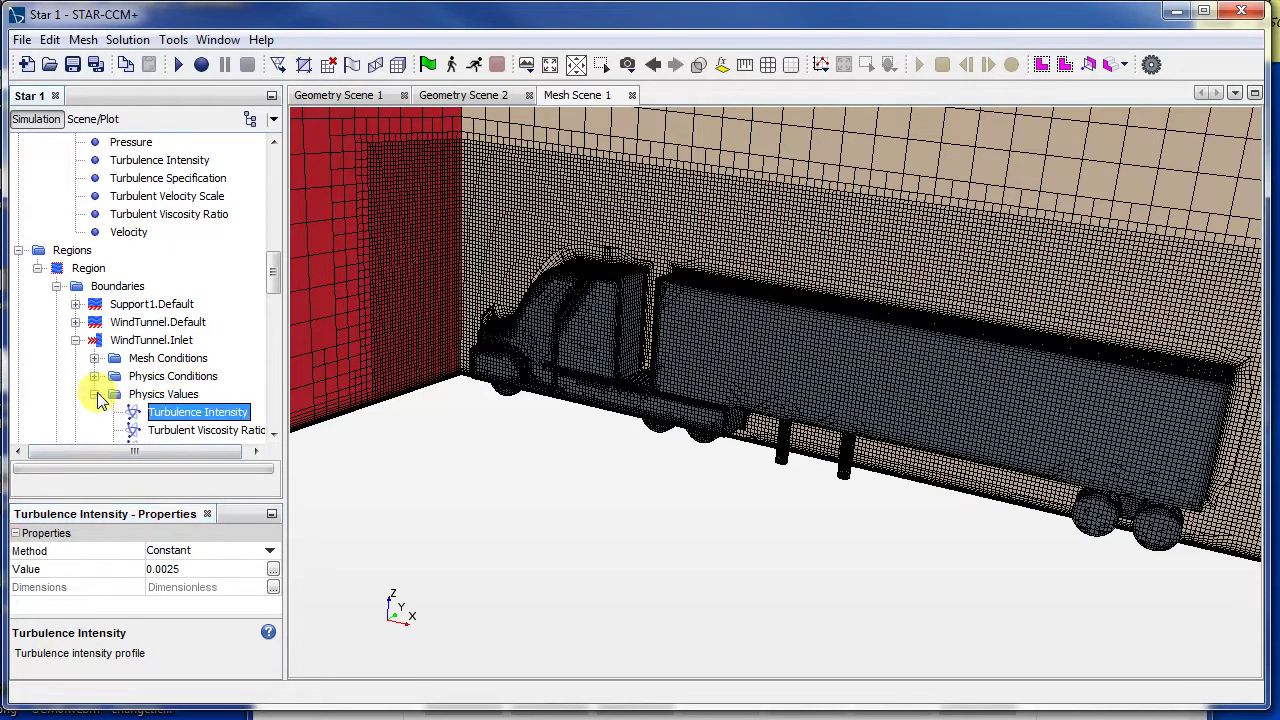
left_click(95, 394)
scroll(83, 187, "up", 3)
left_click(57, 286)
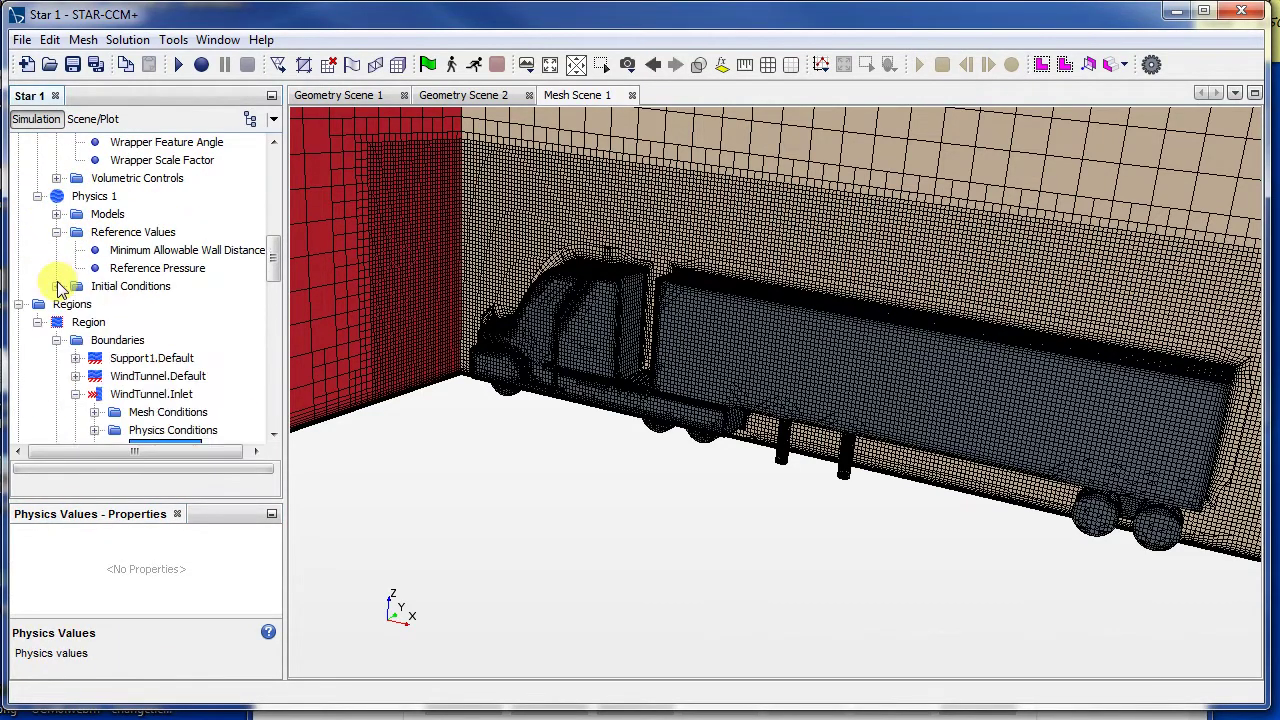
left_click(57, 232)
scroll(100, 318, "up", 1)
scroll(100, 318, "down", 2)
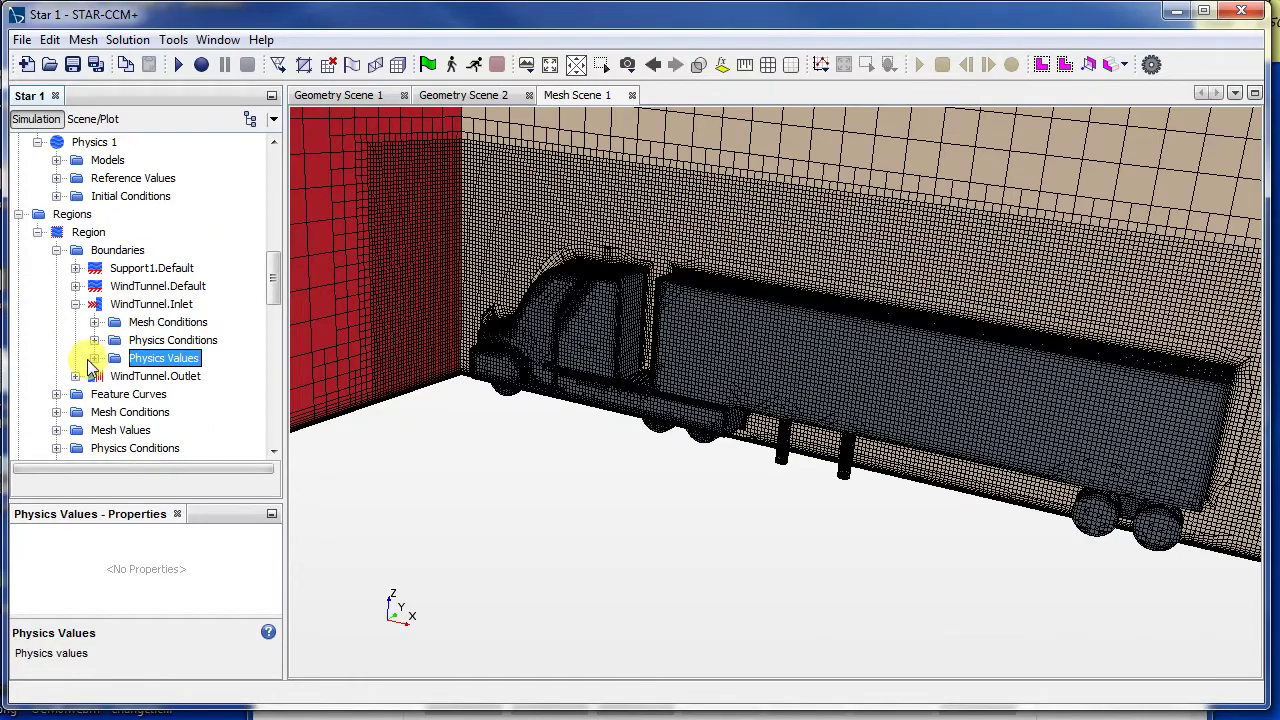
left_click(76, 304)
View the inlet end of the tunnel mesh and consult the Domain slide of the Sim Setup presentation in PowerPoint.
left_click(515, 431)
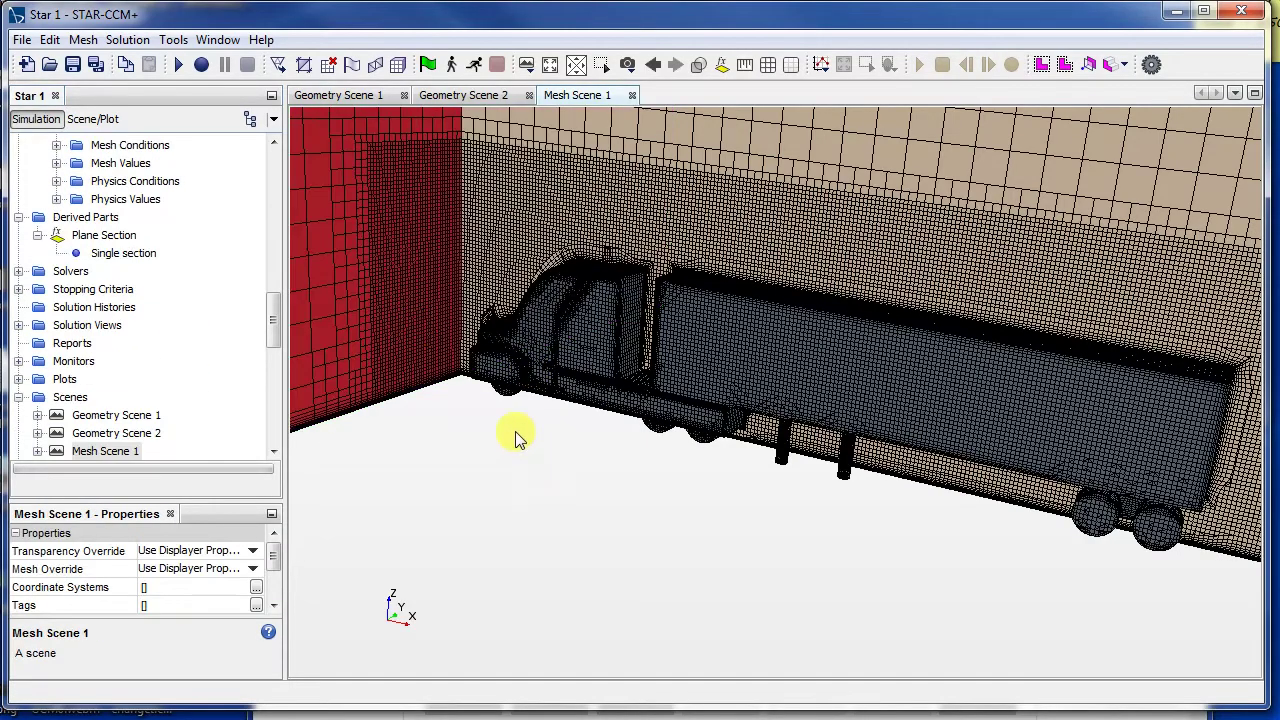
left_click_drag(515, 431, 587, 498)
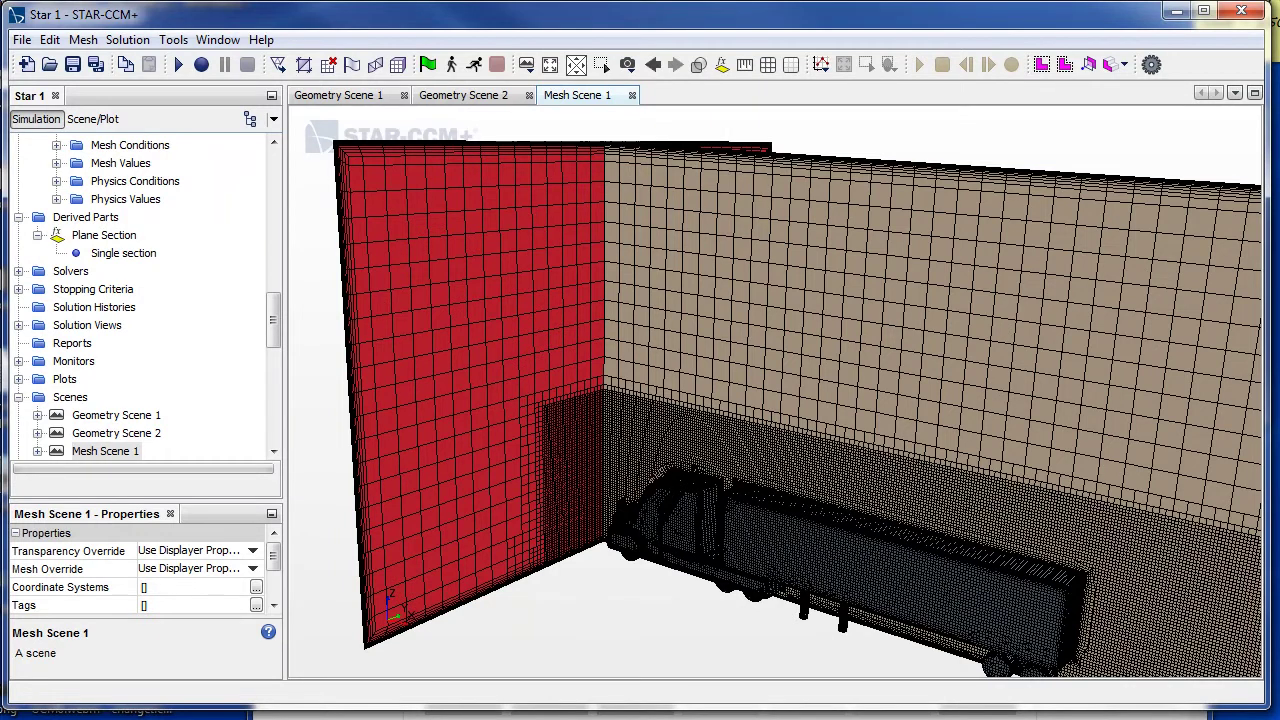
mouse_move(320, 714)
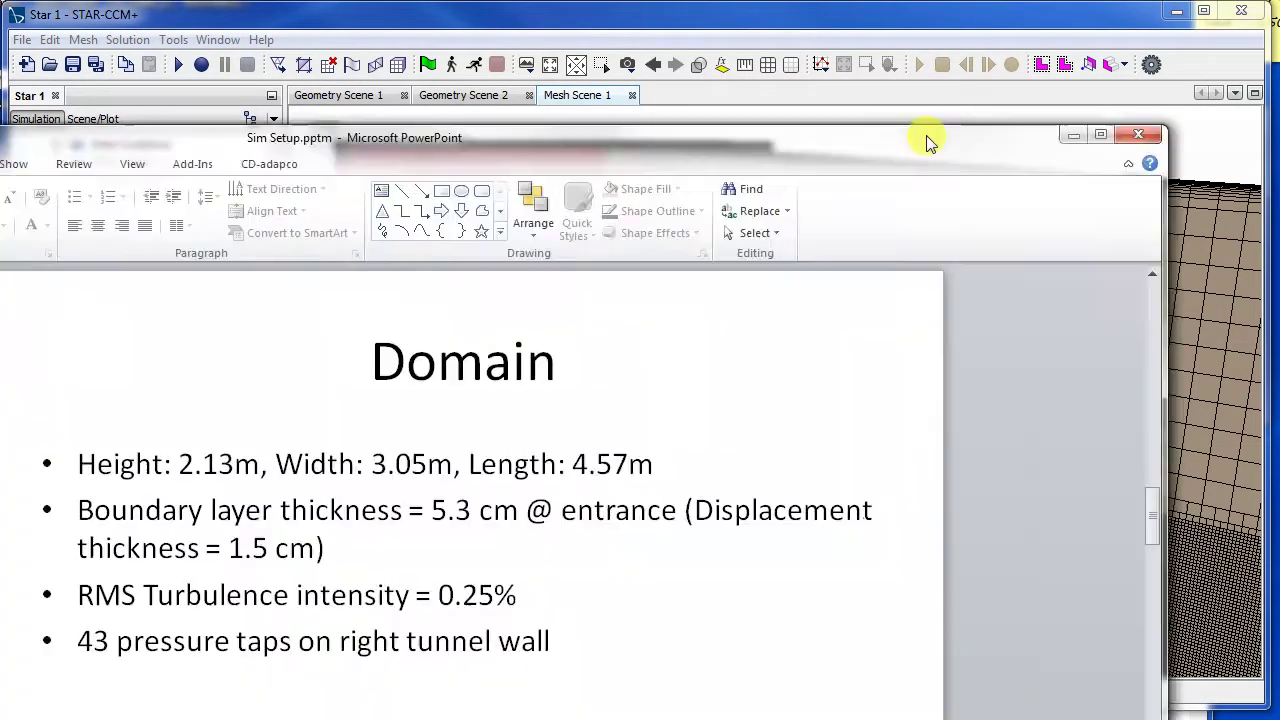
left_click_drag(925, 136, 909, 18)
left_click_drag(578, 428, 300, 393)
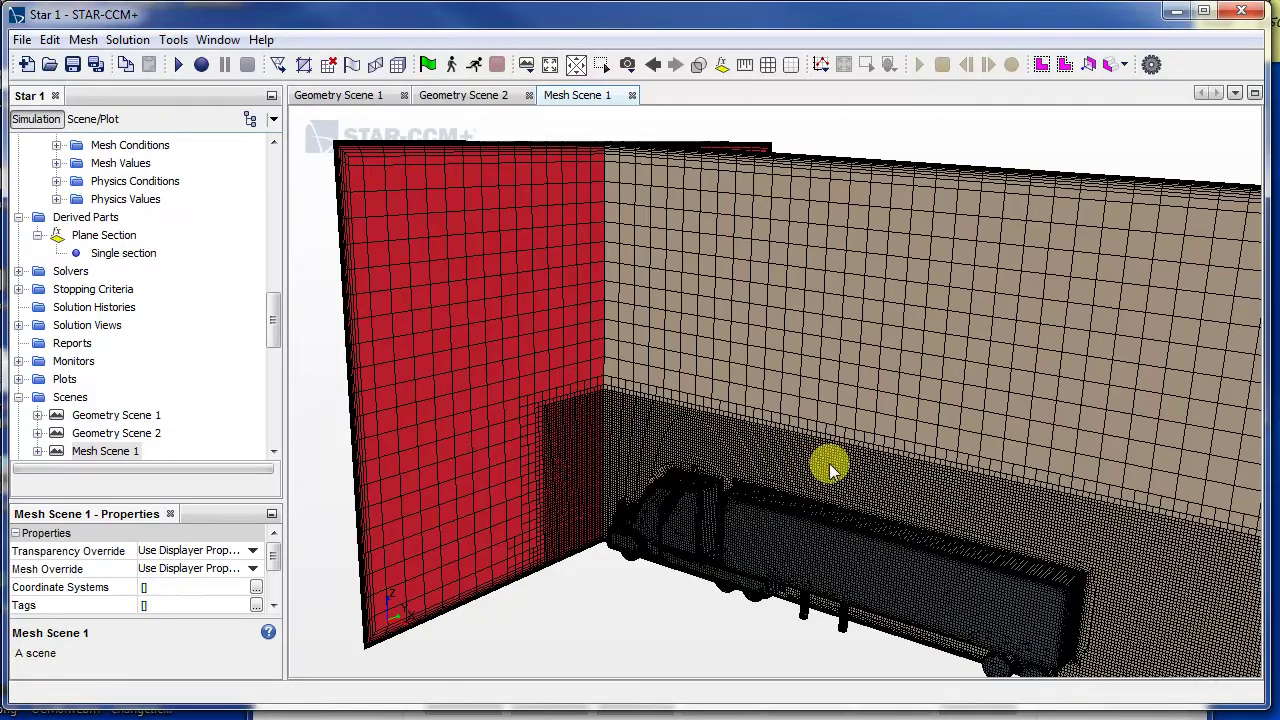
Examine the mesh refinement around the truck and its wake in Mesh Scene 1.
scroll(831, 463, "down", 4)
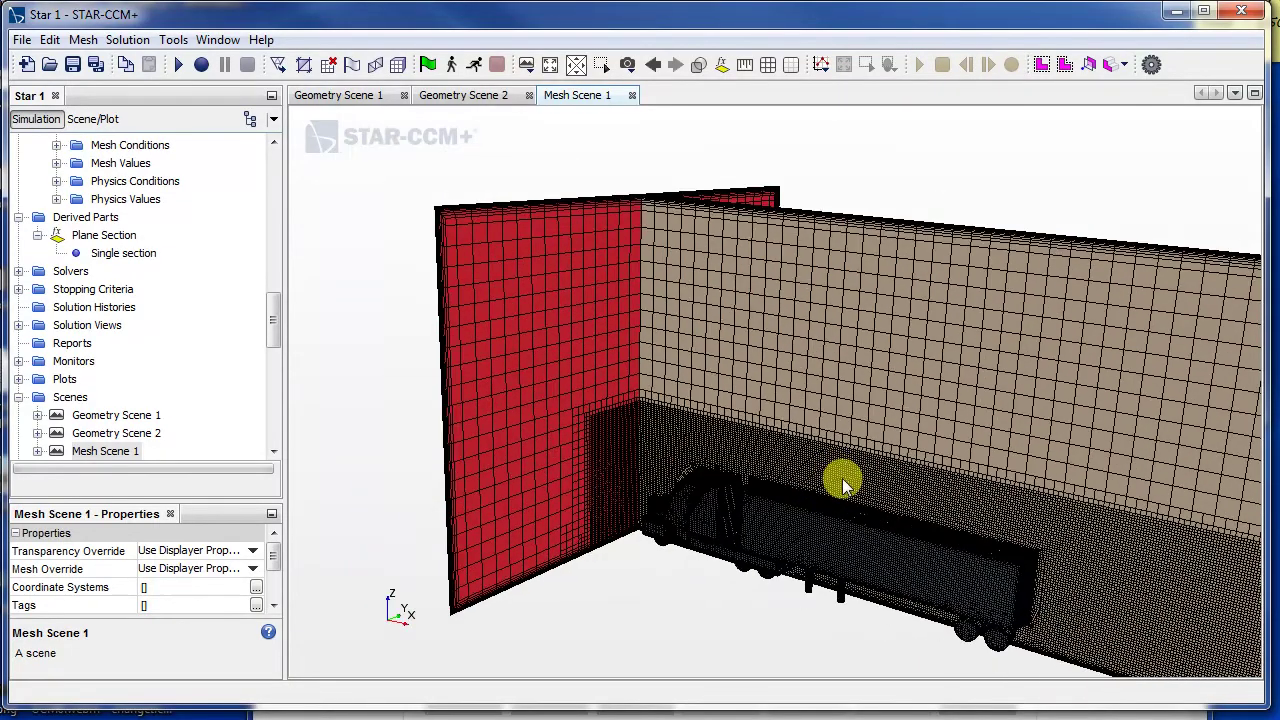
scroll(860, 517, "up", 3)
left_click_drag(908, 526, 956, 583)
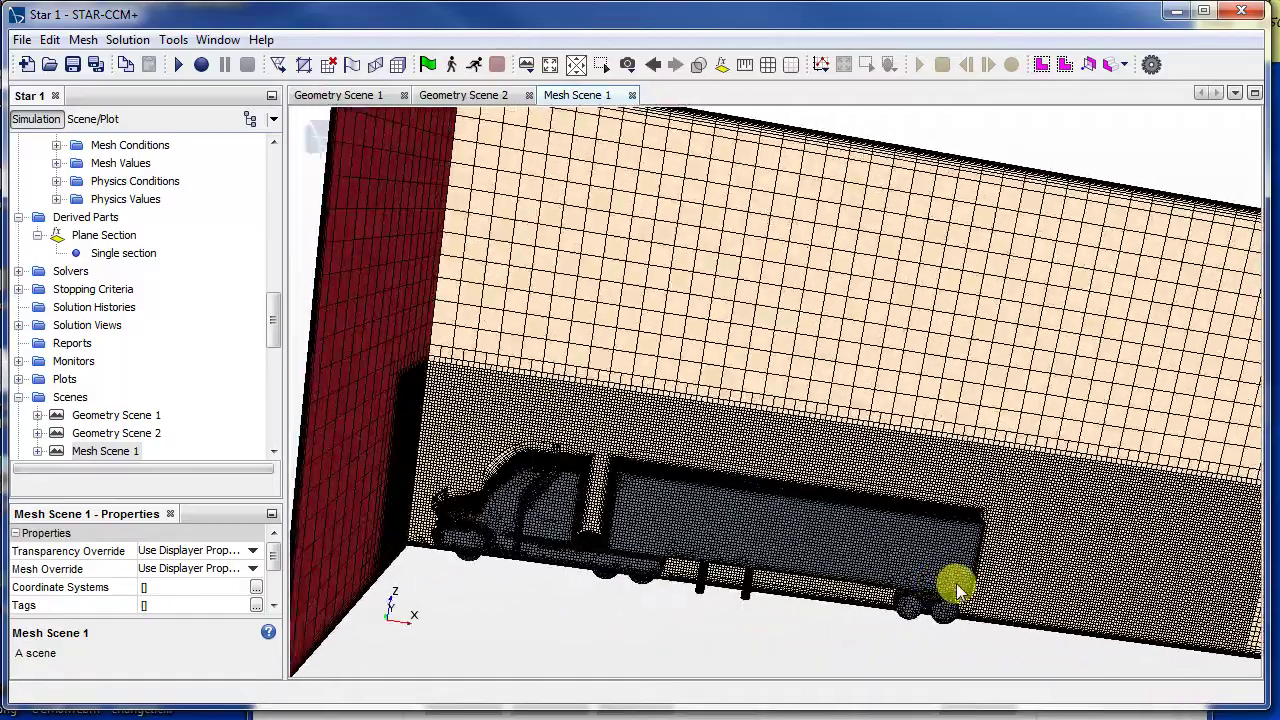
scroll(958, 585, "down", 2)
scroll(908, 540, "up", 4)
scroll(880, 545, "down", 5)
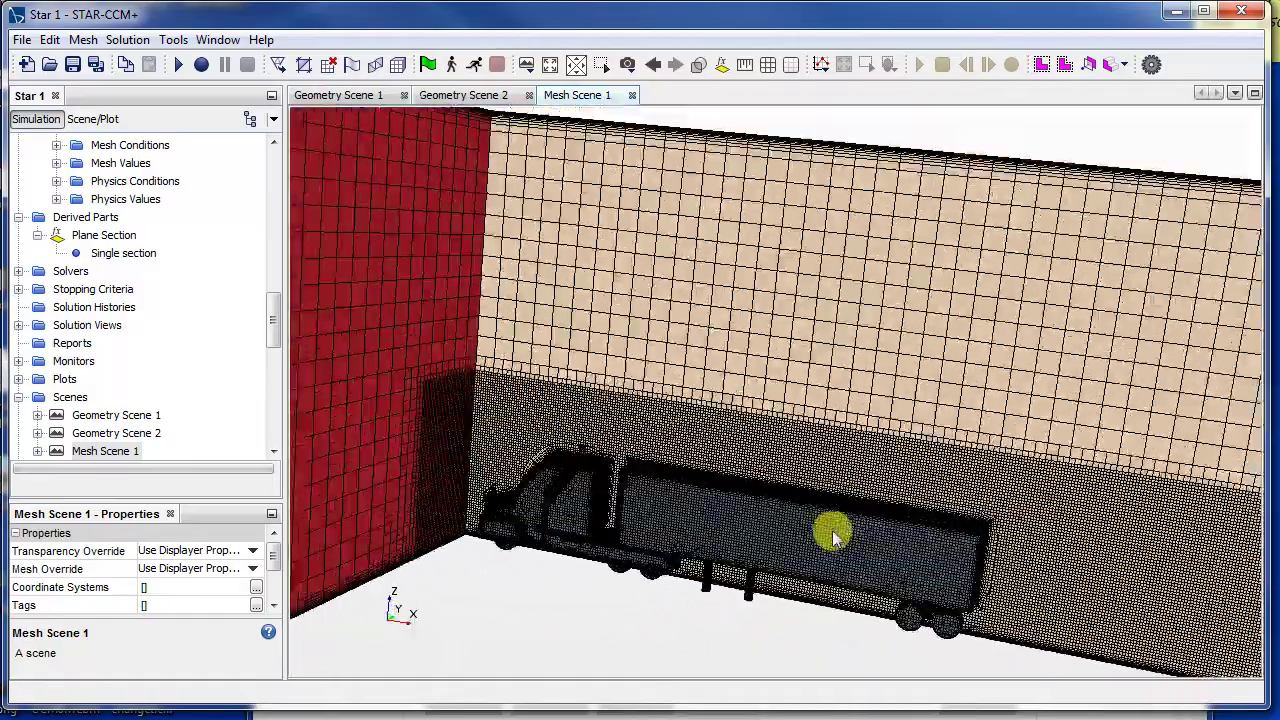
left_click_drag(817, 531, 772, 501)
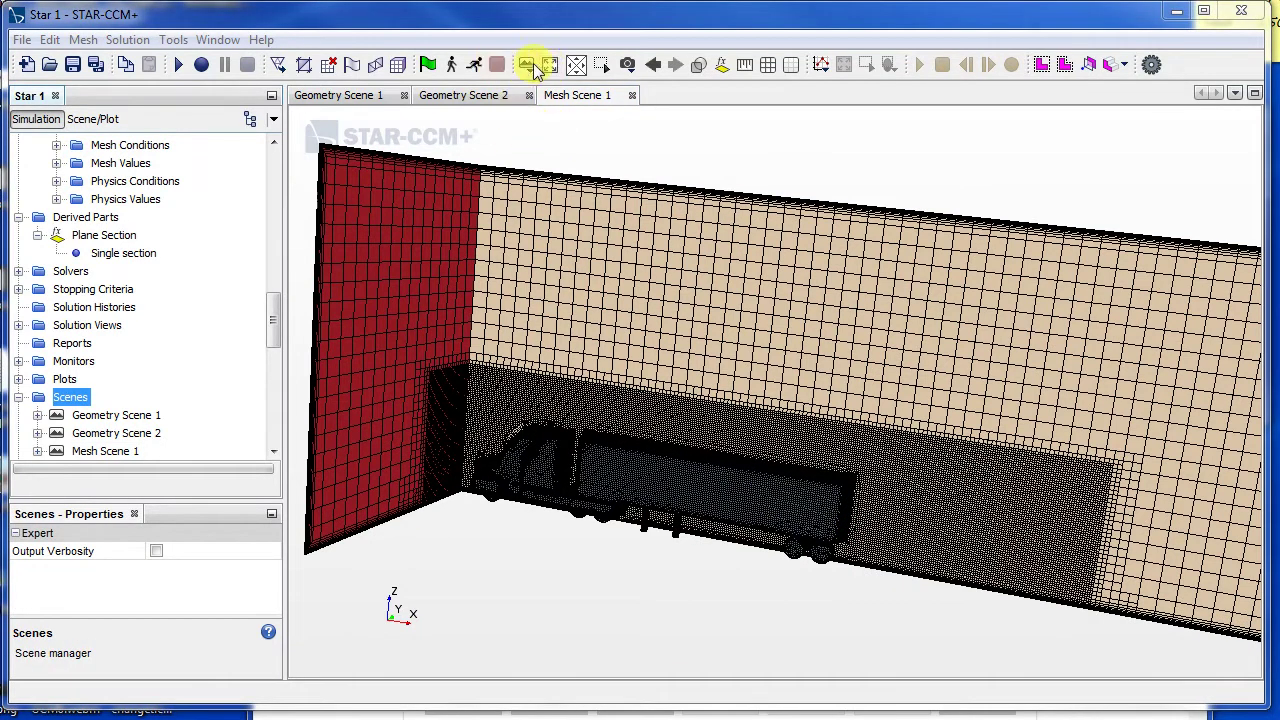
Create a scalar scene and add the existing Plane Section derived part to its scalar displayer.
left_click(527, 66)
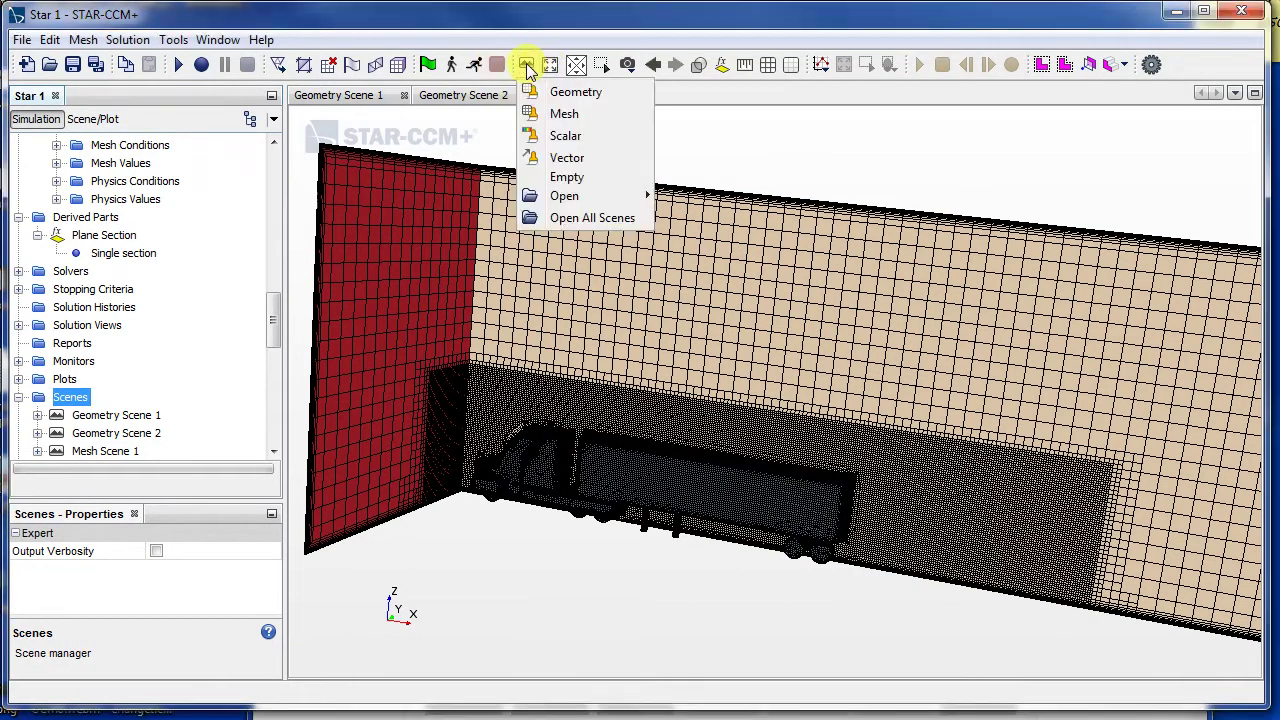
left_click(591, 135)
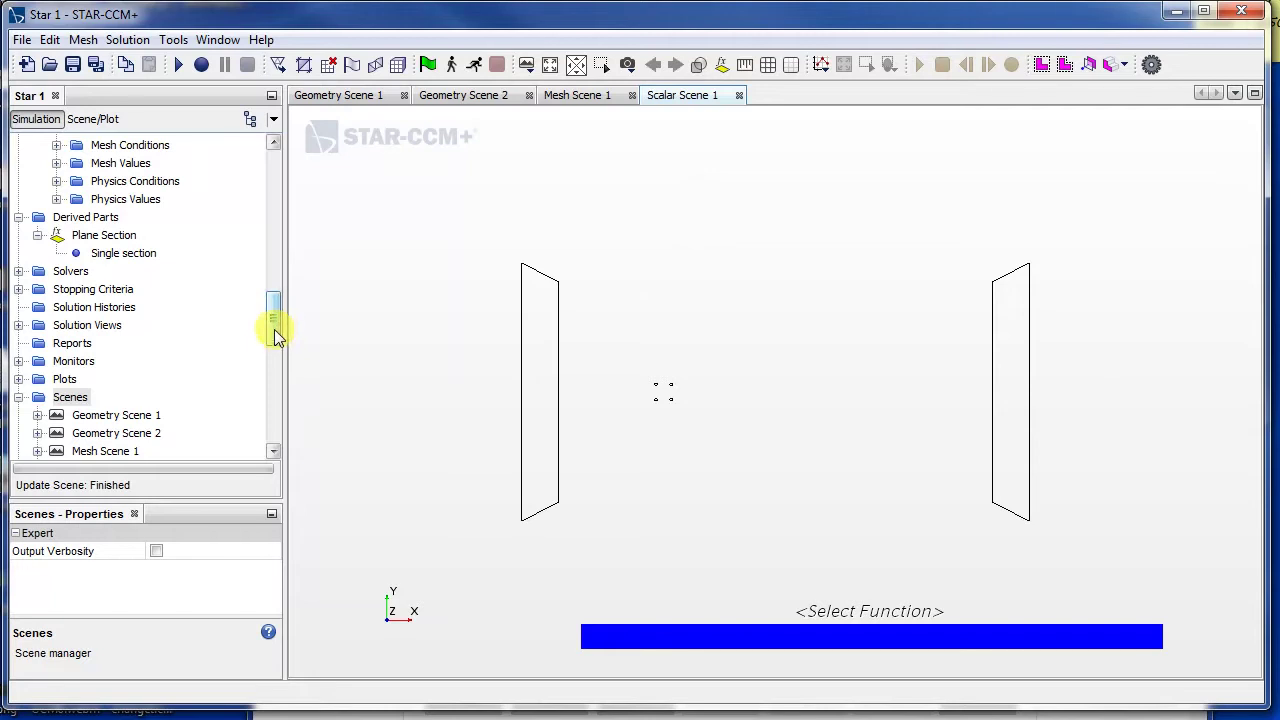
mouse_move(274, 329)
left_mouse_down()
mouse_move(287, 348)
mouse_move(277, 337)
left_mouse_up()
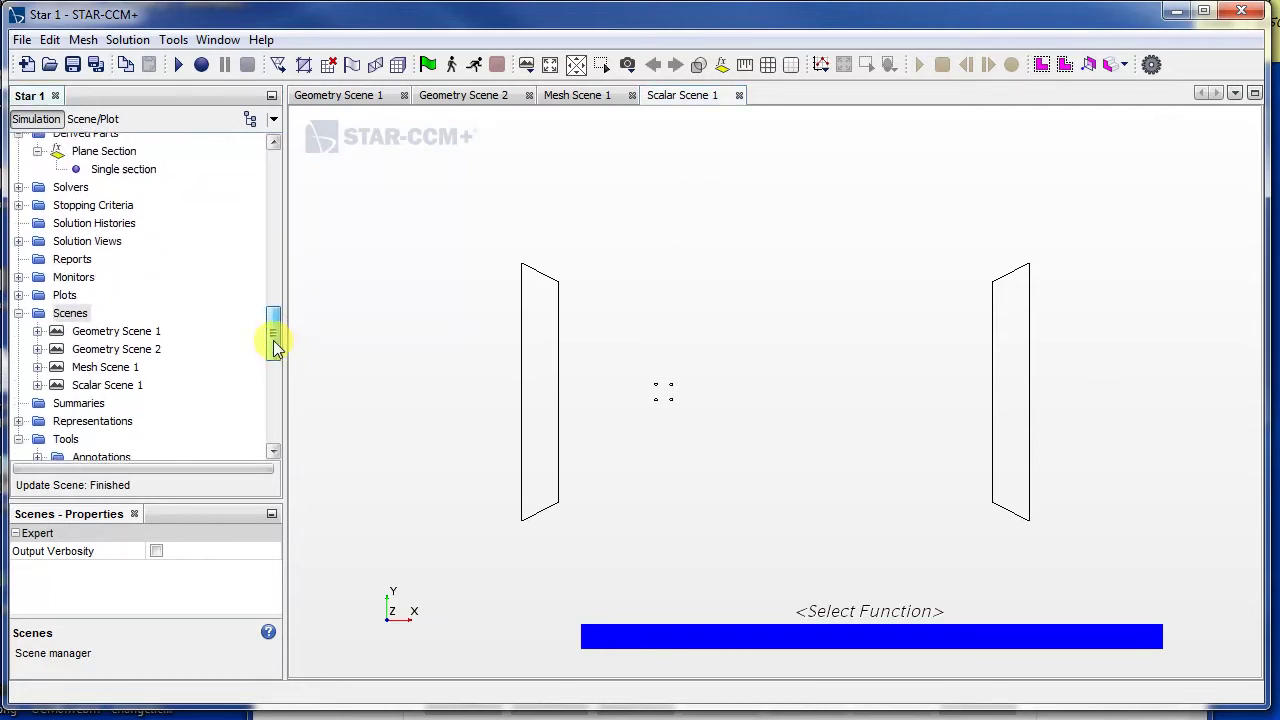
left_click_drag(271, 343, 263, 310)
left_click(106, 366)
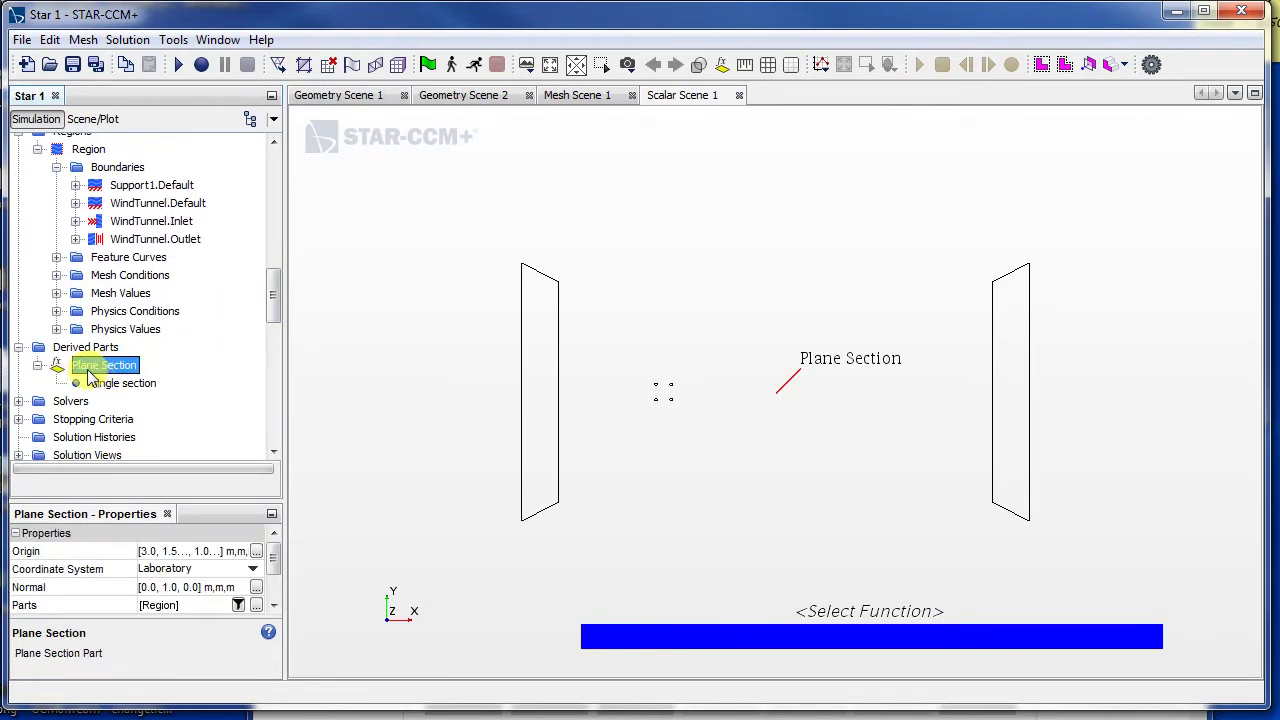
left_click_drag(92, 375, 794, 406)
left_click(851, 421)
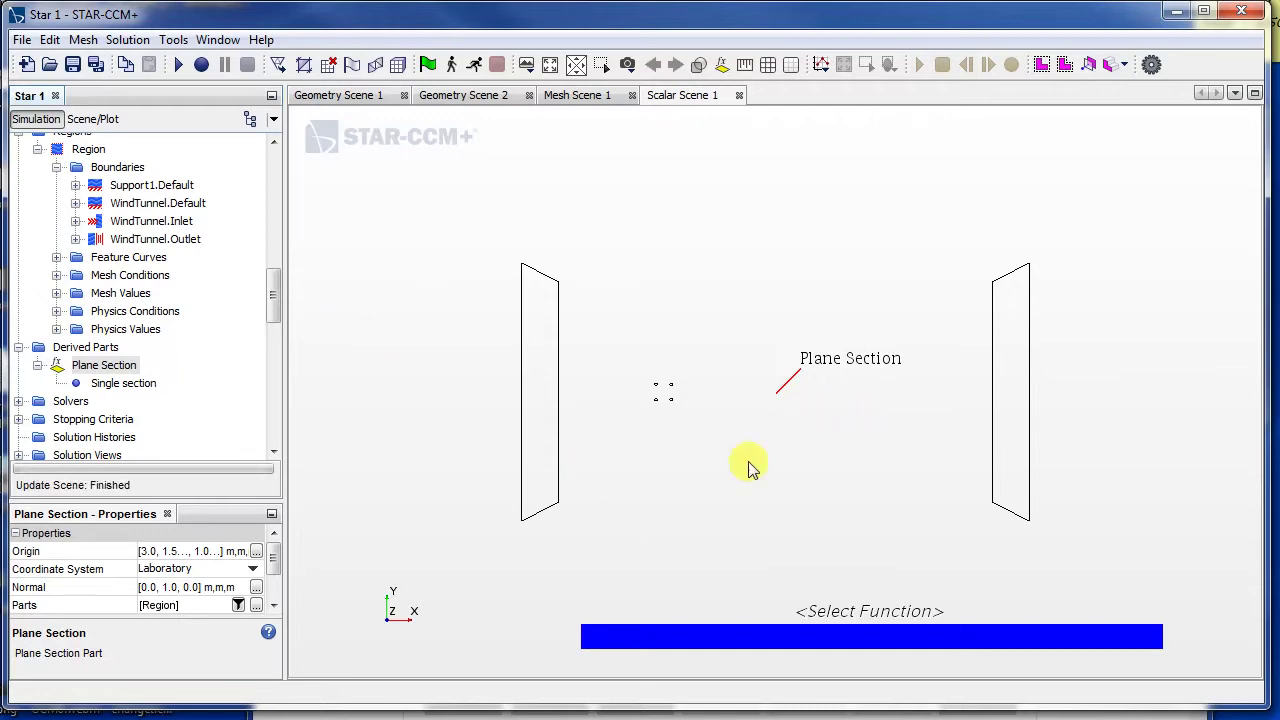
Check which mesh representation the Scalar 1 displayer uses.
left_click(88, 119)
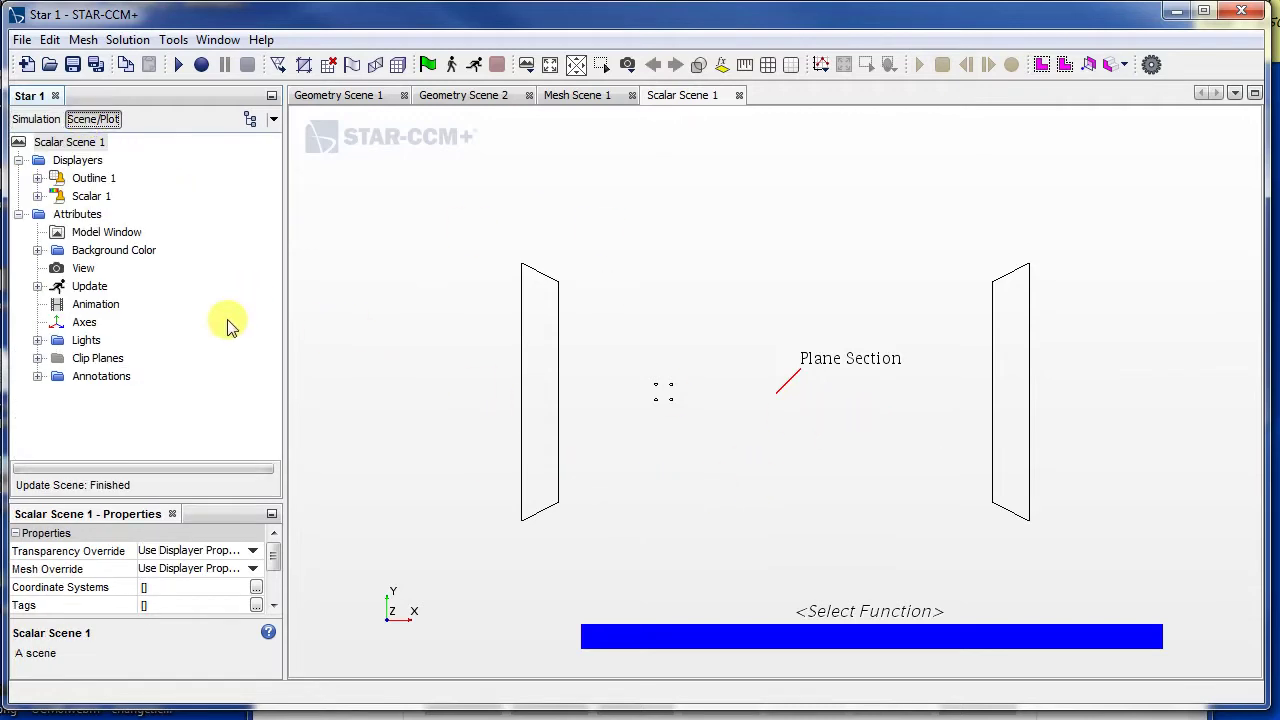
left_click(88, 196)
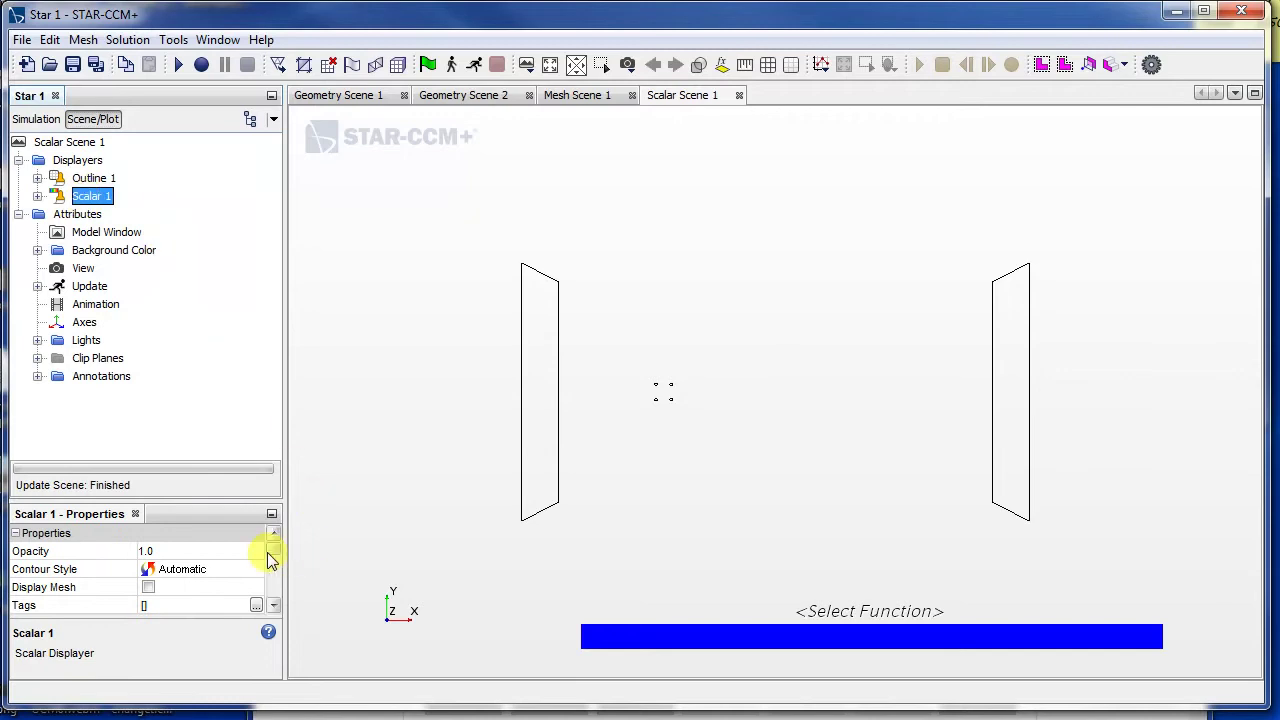
left_click_drag(271, 557, 269, 618)
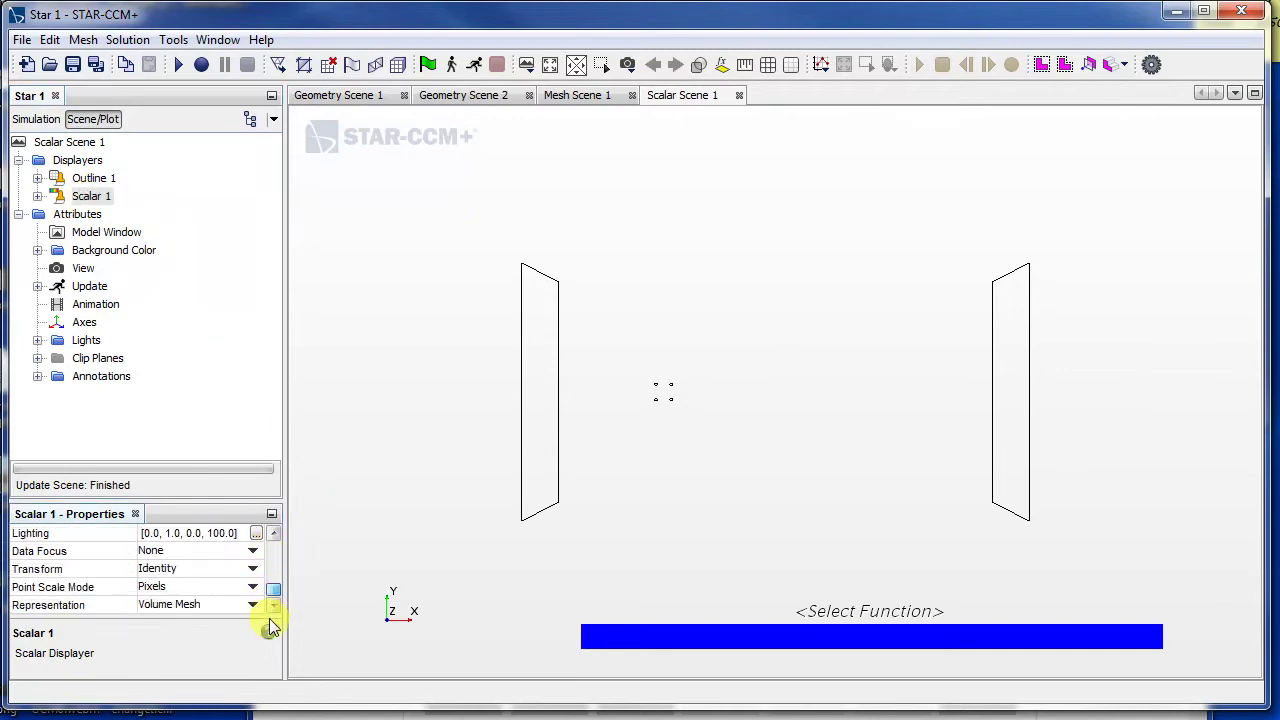
left_click(213, 605)
left_click(213, 604)
left_click(202, 598)
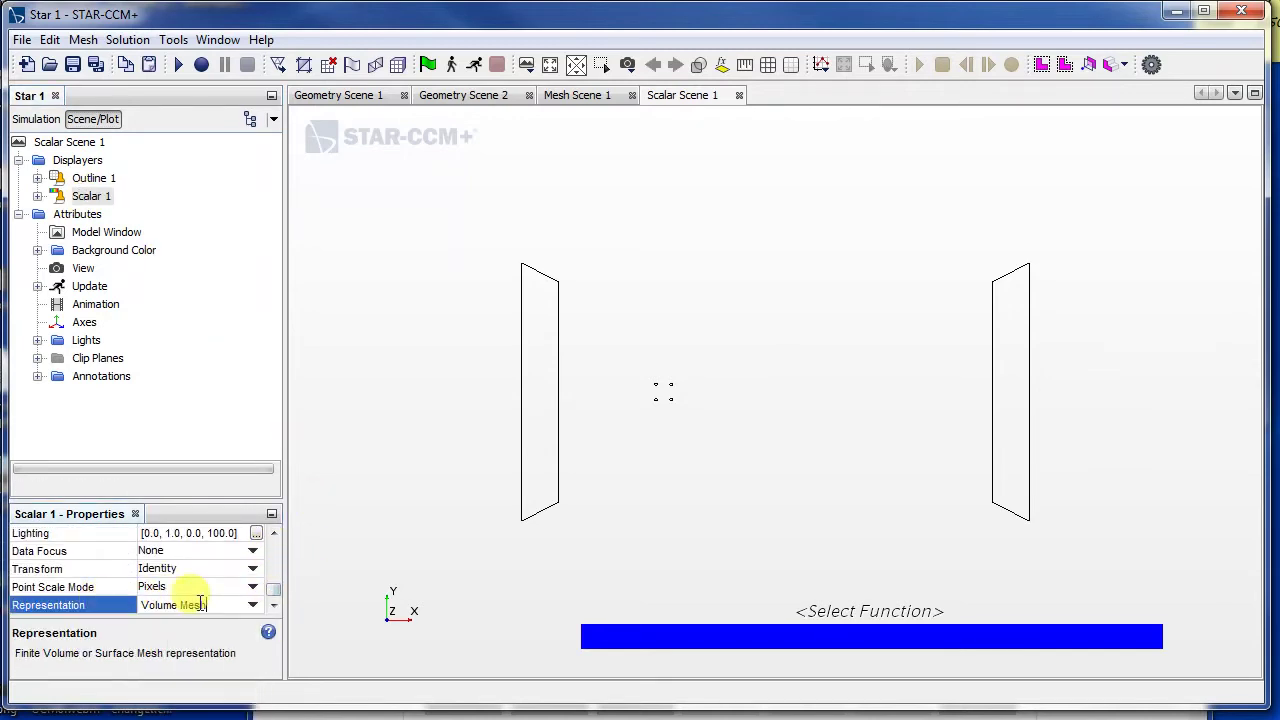
Set the scalar scene's colour bar function to Velocity: Magnitude.
left_click(808, 626)
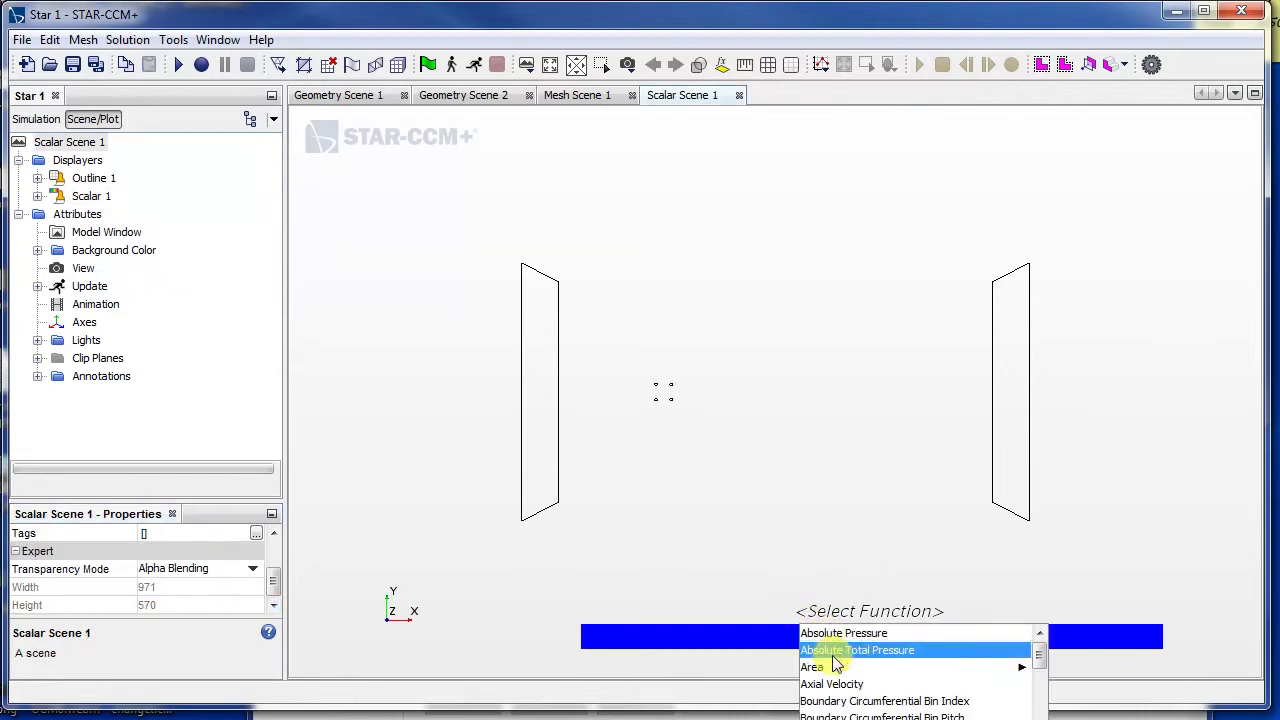
scroll(836, 666, "down", 20)
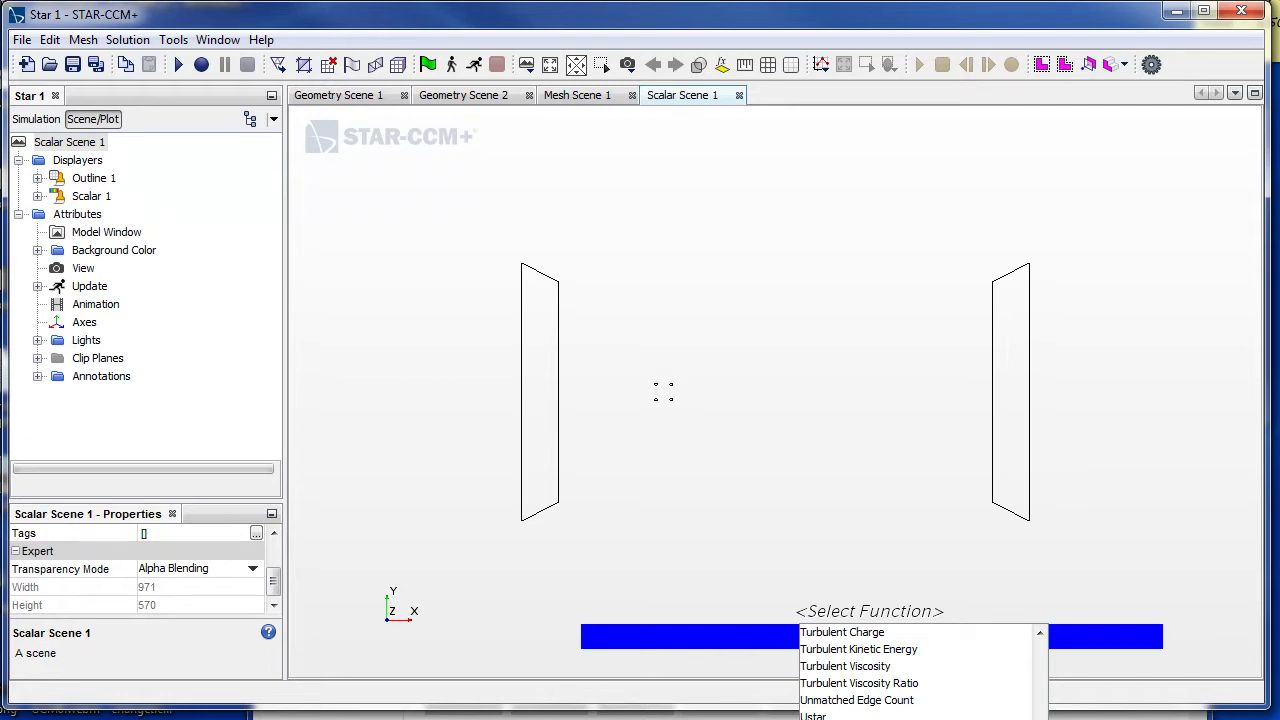
left_click(1100, 716)
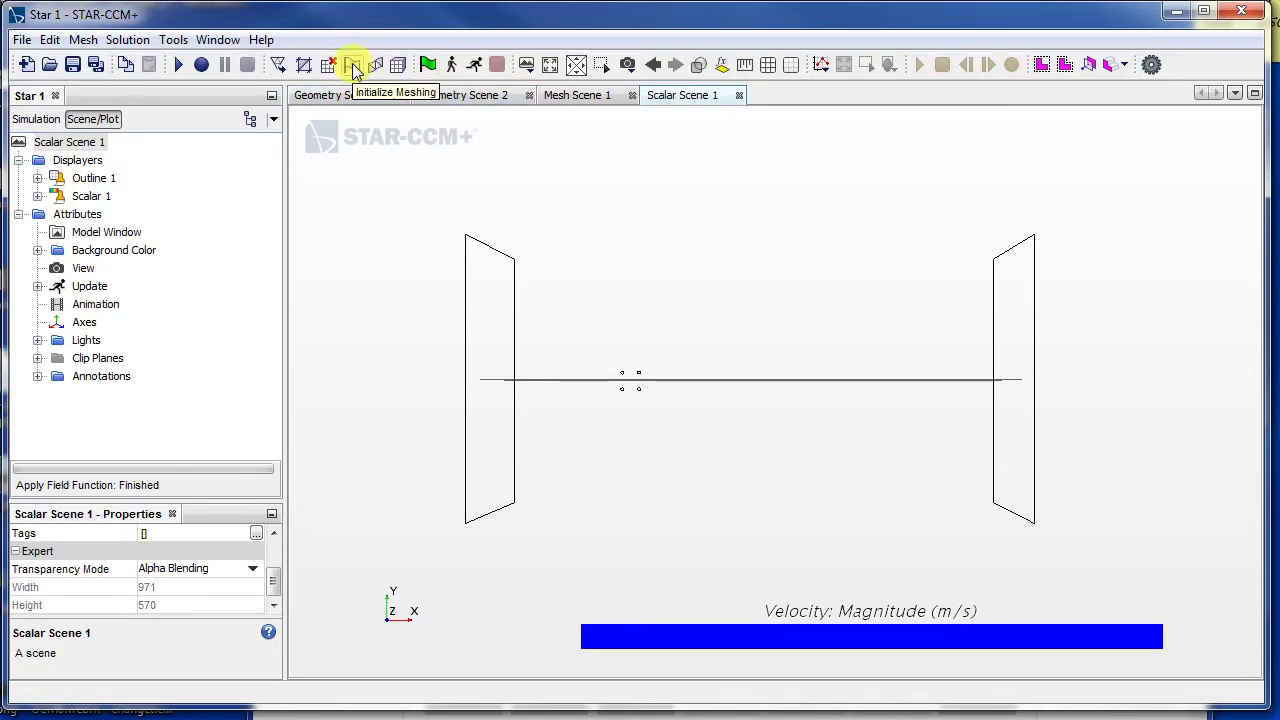
Initialize the solution, dismiss the warning and view the plane section from the side.
left_click(428, 64)
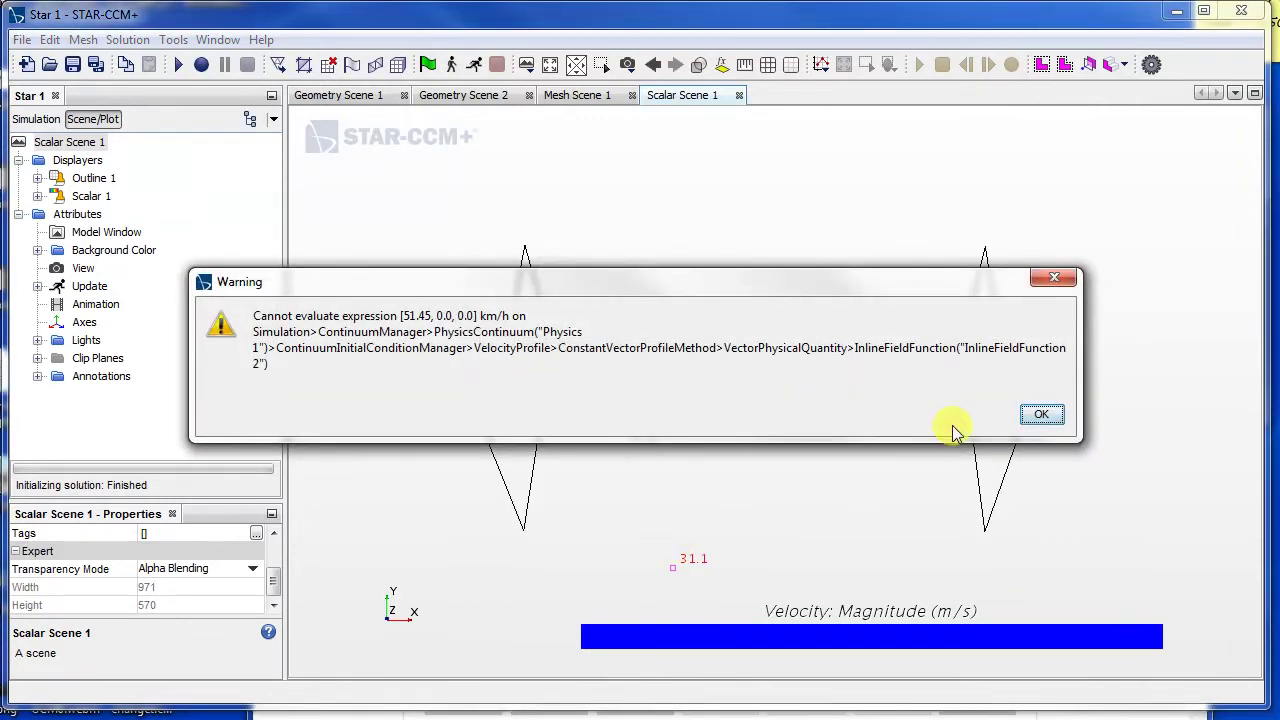
left_click(1044, 416)
left_click_drag(1016, 437, 682, 404)
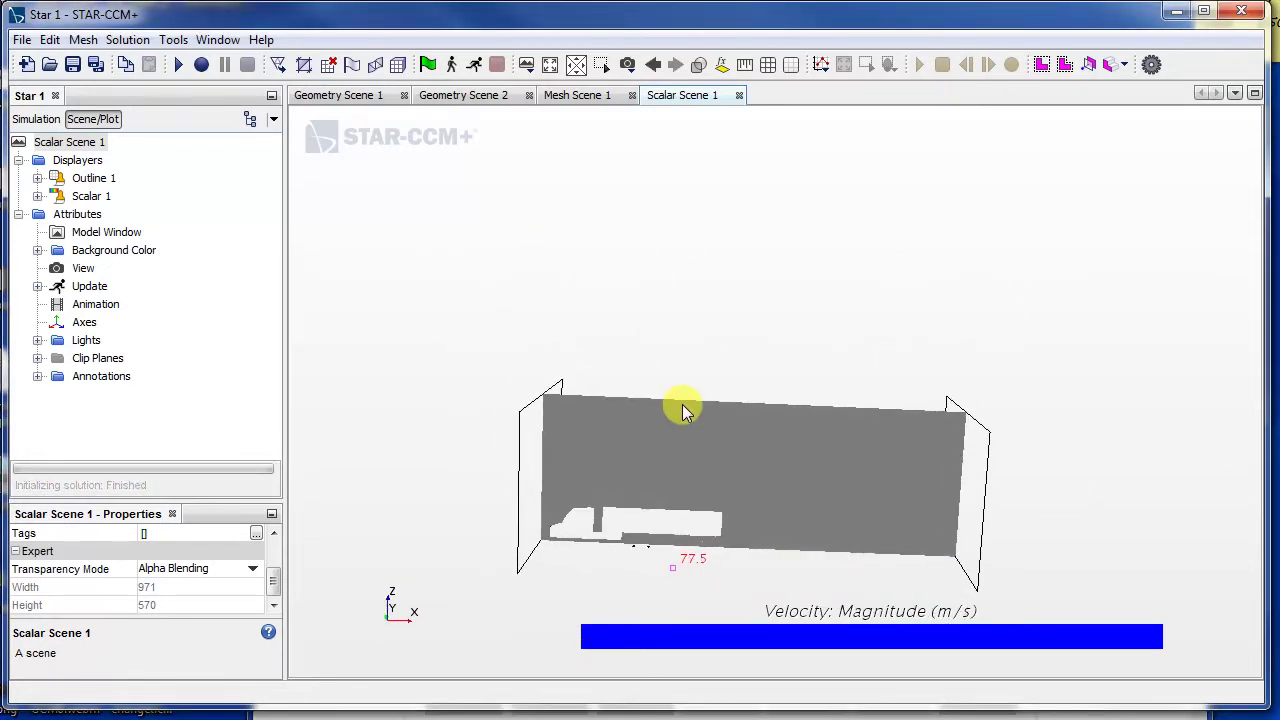
left_click(742, 488)
scroll(745, 484, "up", 2)
right_click_drag(798, 548, 757, 462)
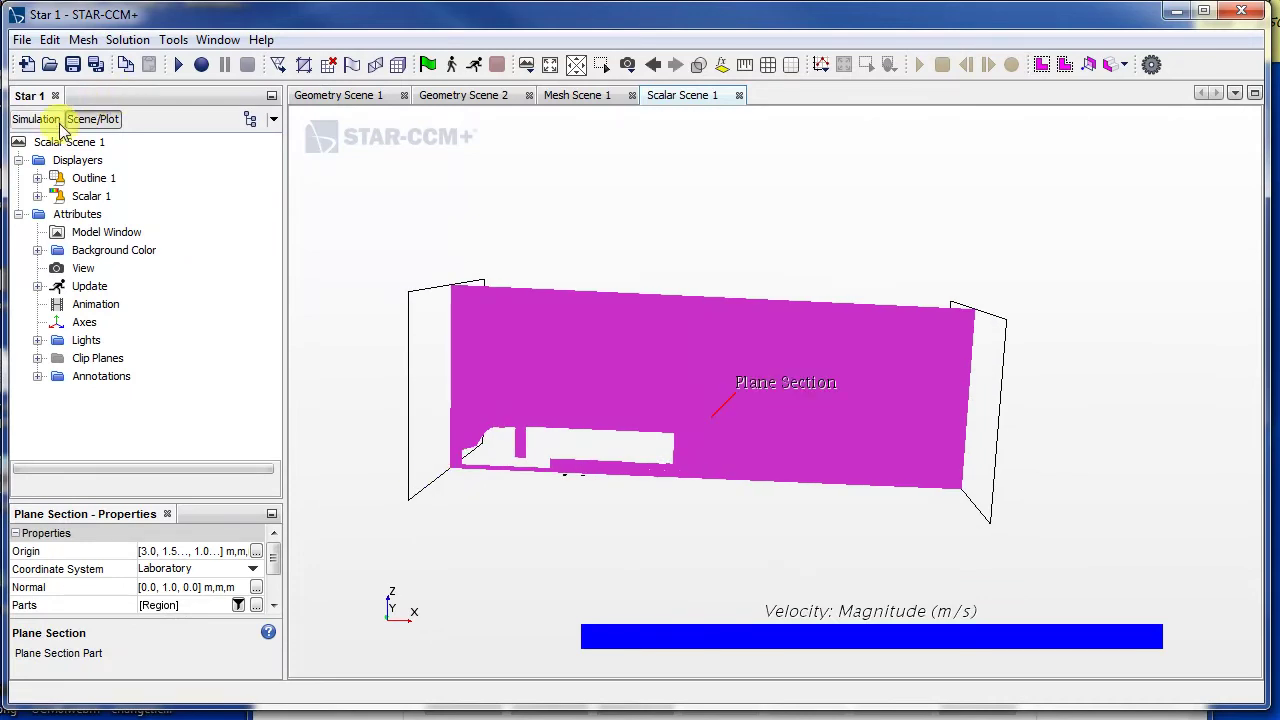
Set the velocity magnitude of the WindTunnel.Inlet boundary to 14.291667 m/s.
left_click(38, 119)
scroll(273, 294, "up", 5)
left_click_drag(270, 292, 264, 246)
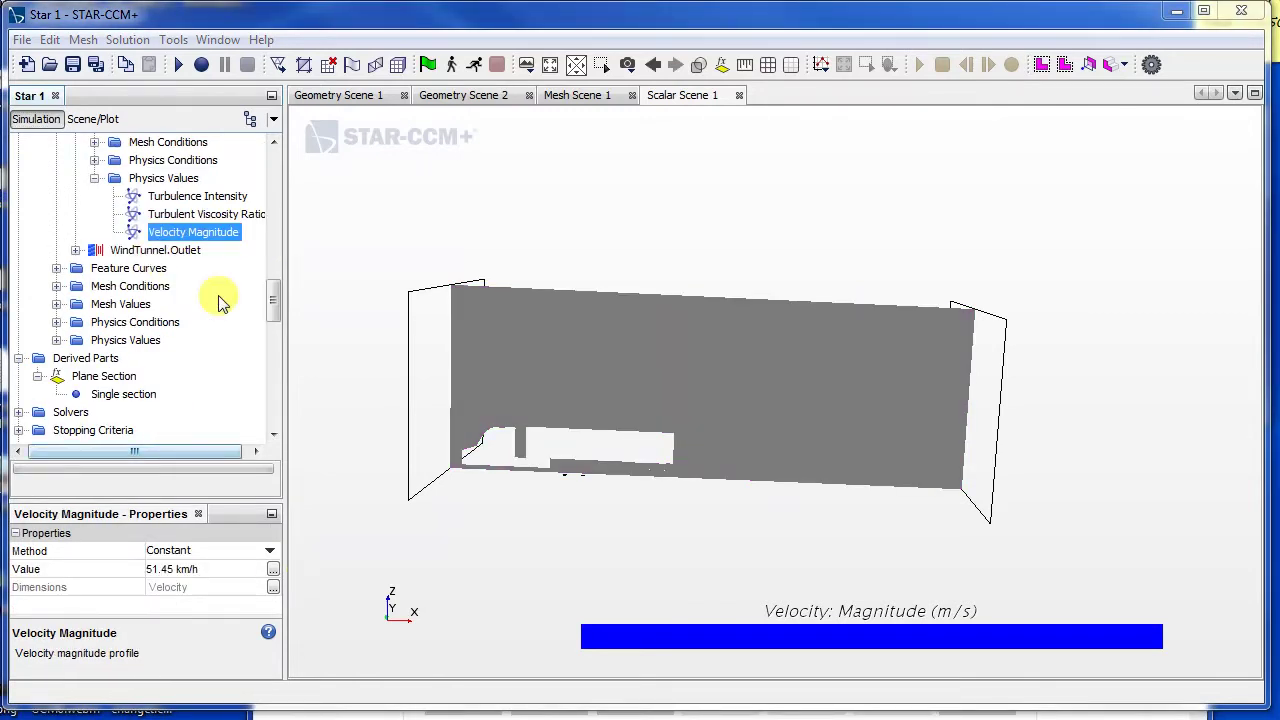
left_click(205, 569)
type("14.291667")
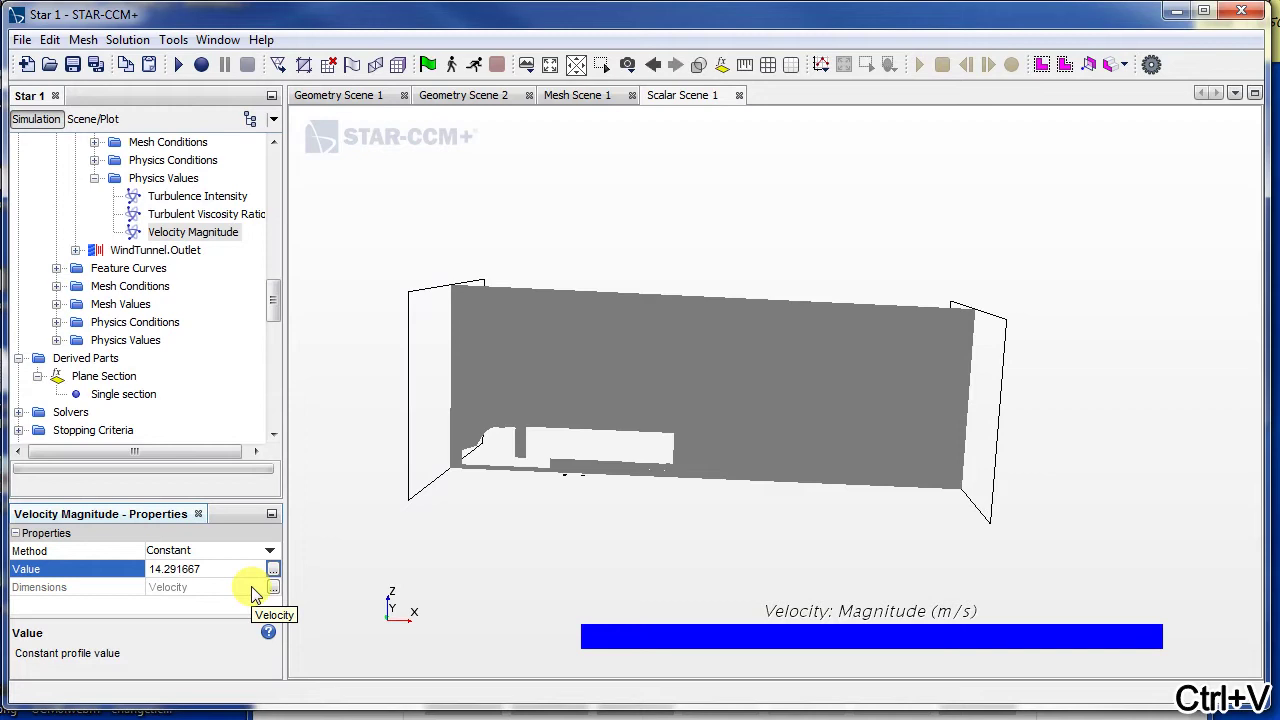
type("m/s")
key("Return")
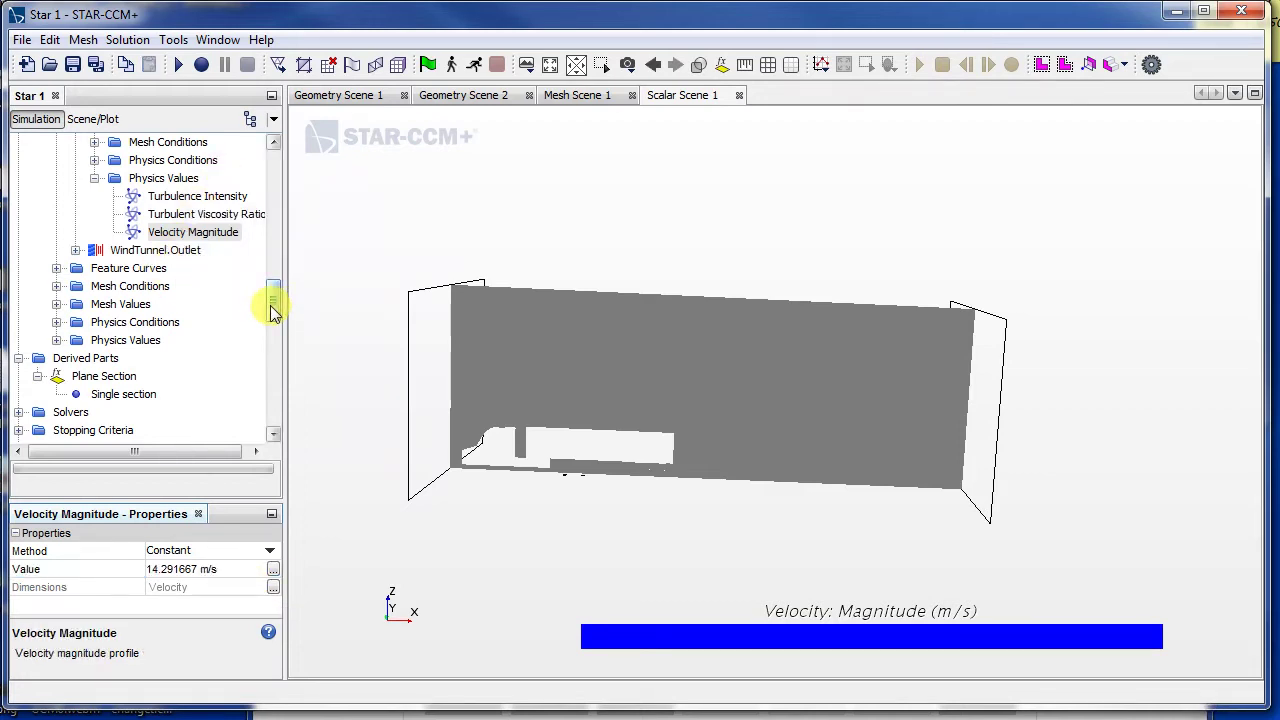
Set the physics continuum's initial condition velocity to [14.291667, 0.0, 0.0] m/s.
left_click_drag(271, 305, 269, 272)
left_click(129, 278)
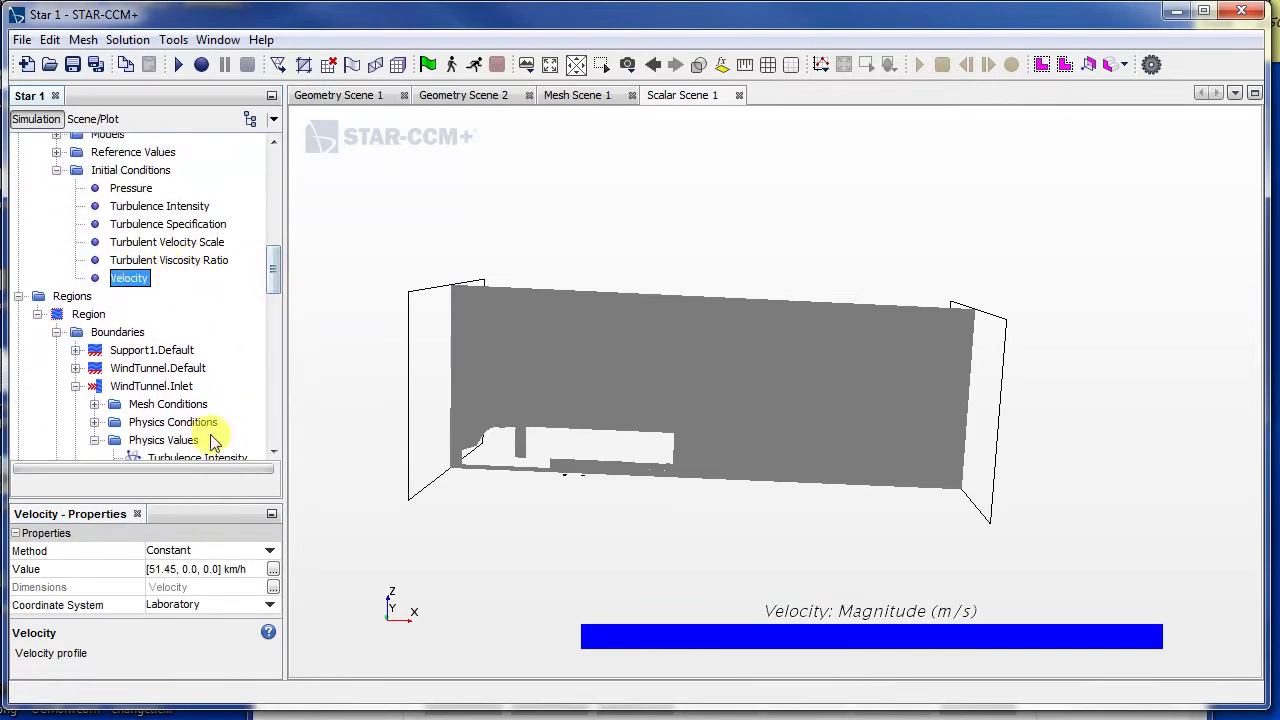
left_click(228, 569)
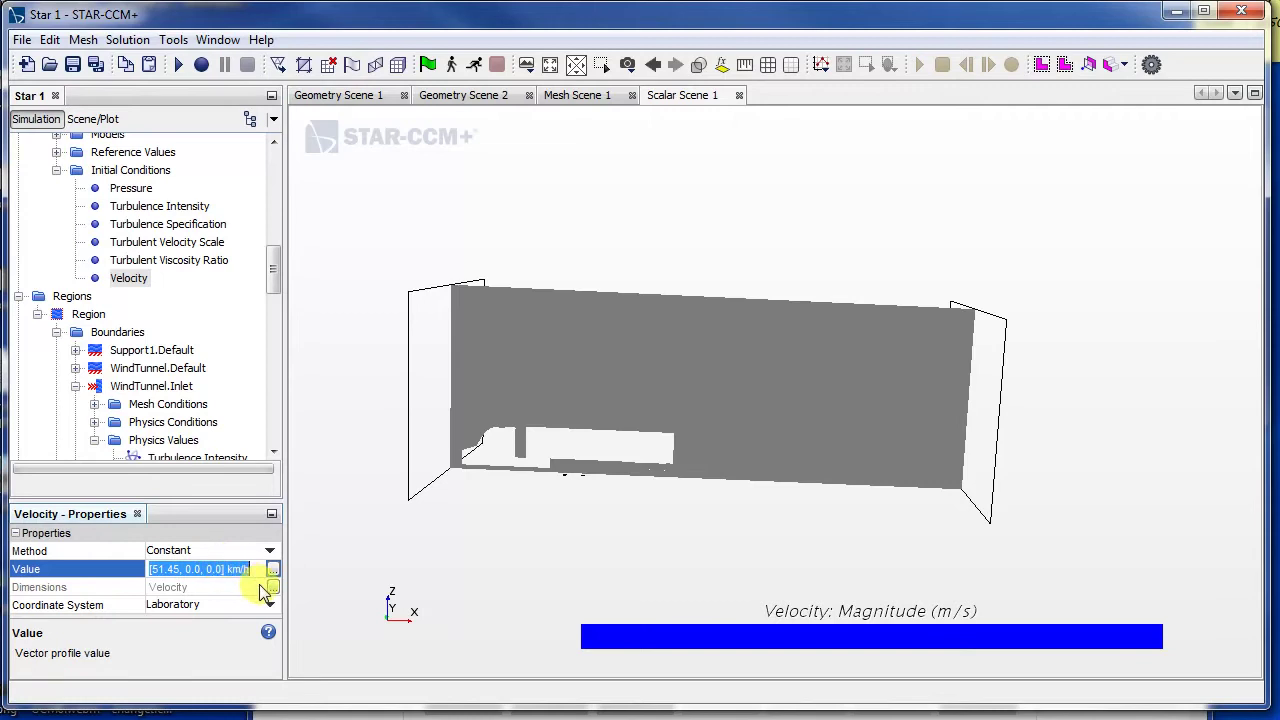
left_click_drag(178, 569, 152, 569)
type("14.291667")
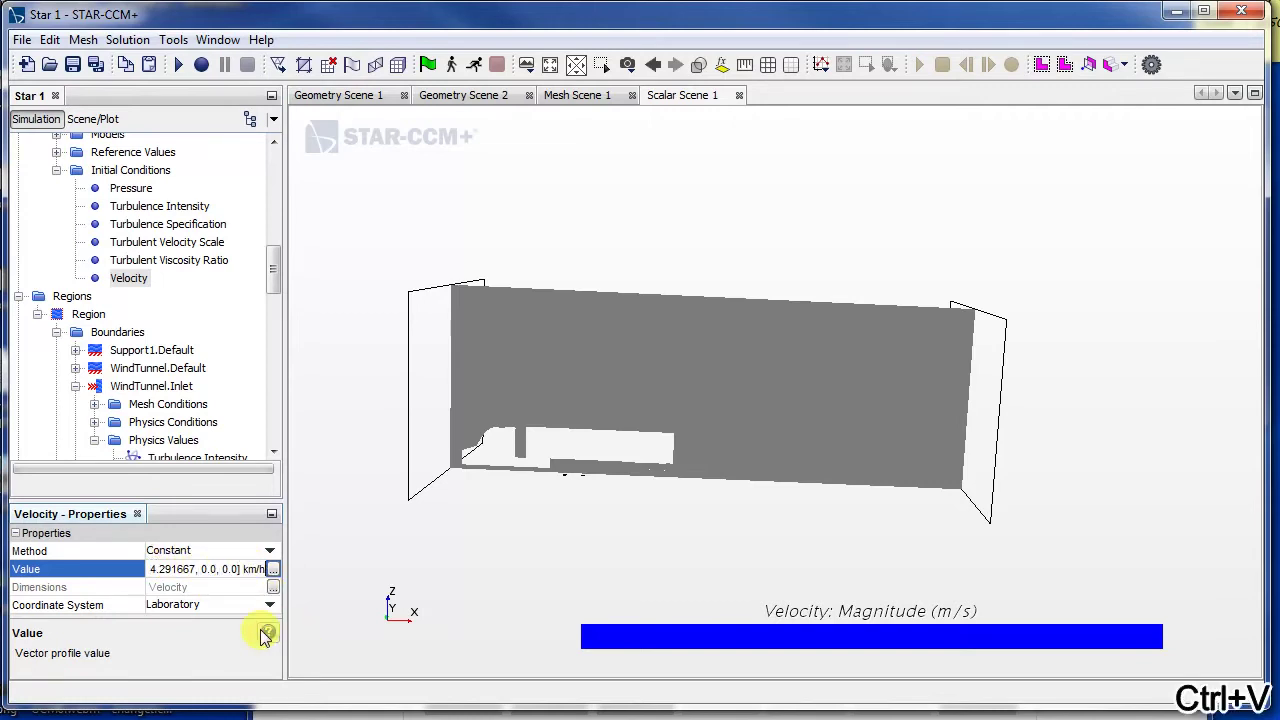
key("BackSpace")
key("BackSpace")
key("Return")
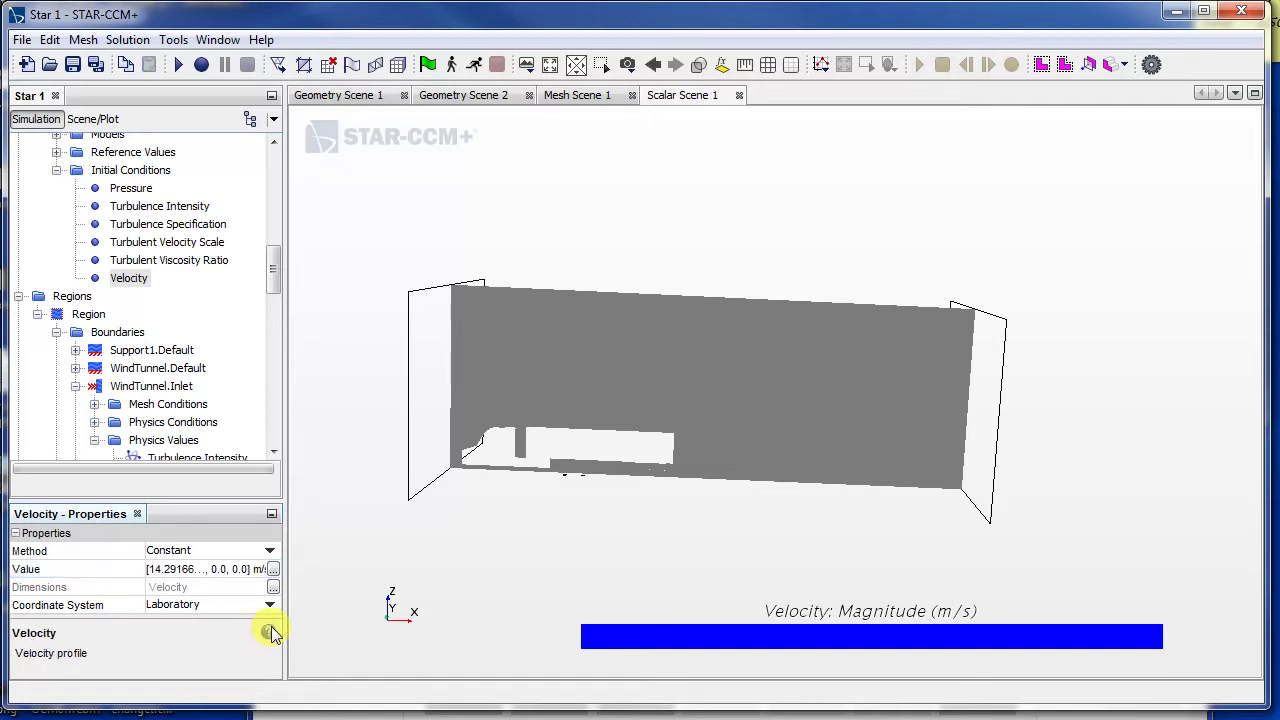
Initialize the solution and step the solver by a single iteration, keeping Scalar Scene 1 in view.
left_click(428, 66)
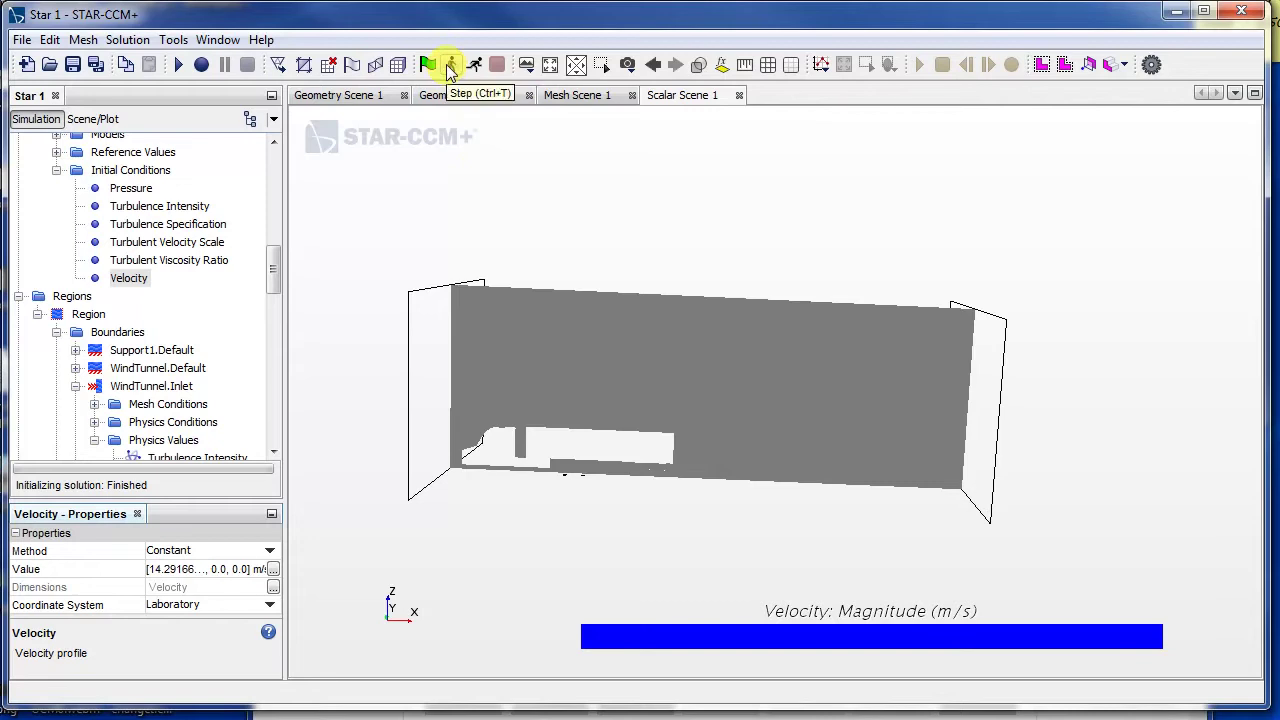
left_click(450, 66)
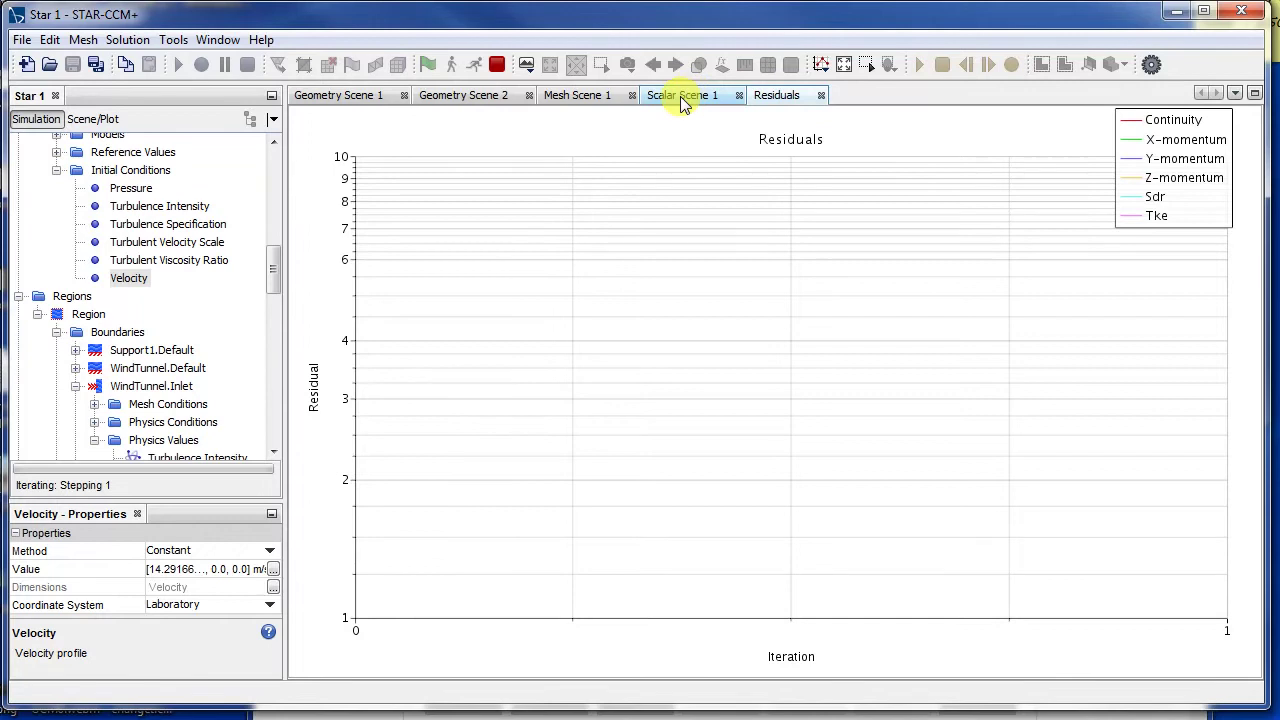
left_click(682, 98)
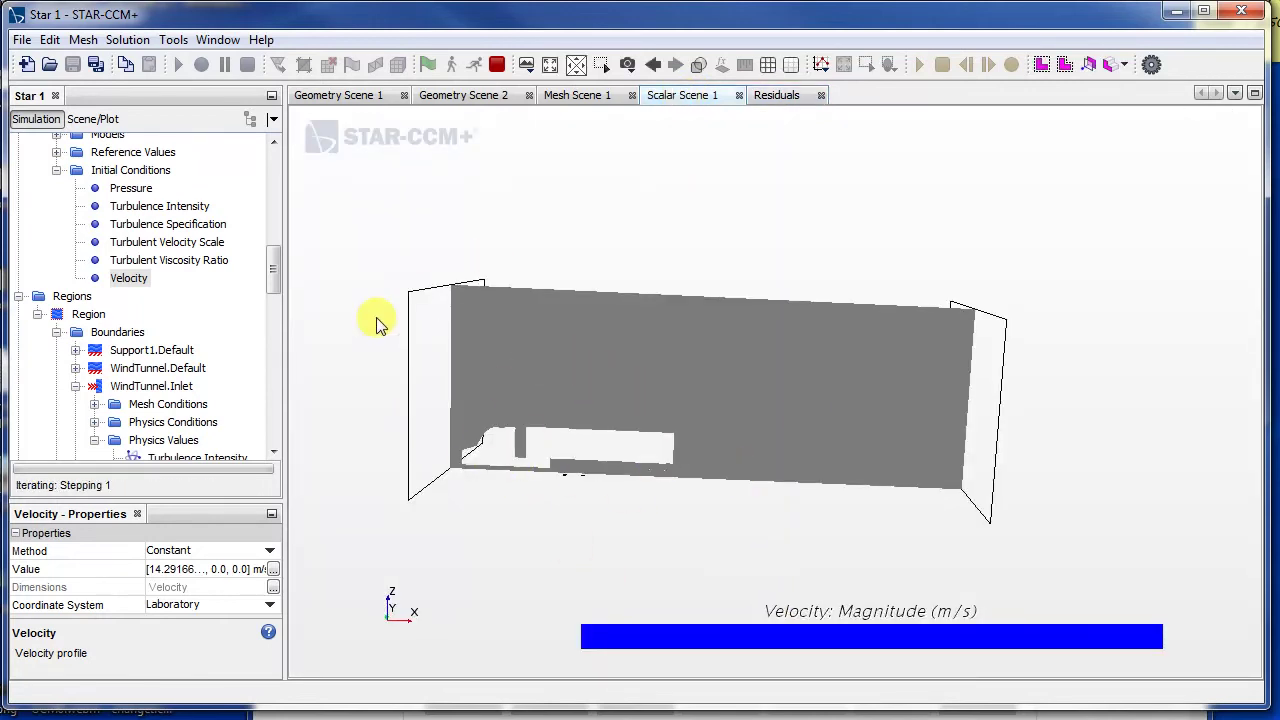
left_click(772, 98)
left_click(712, 96)
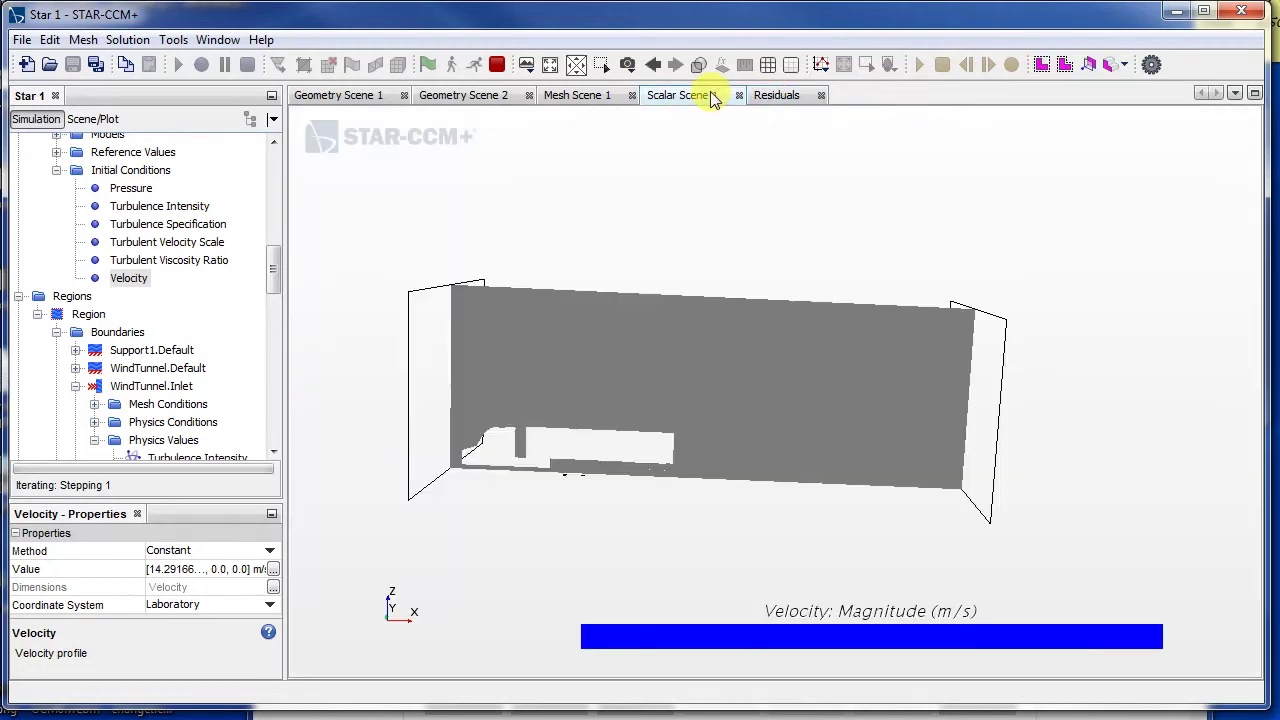
Open the Star 1 output log and go to its latest entries.
left_click(1236, 94)
left_click(1236, 96)
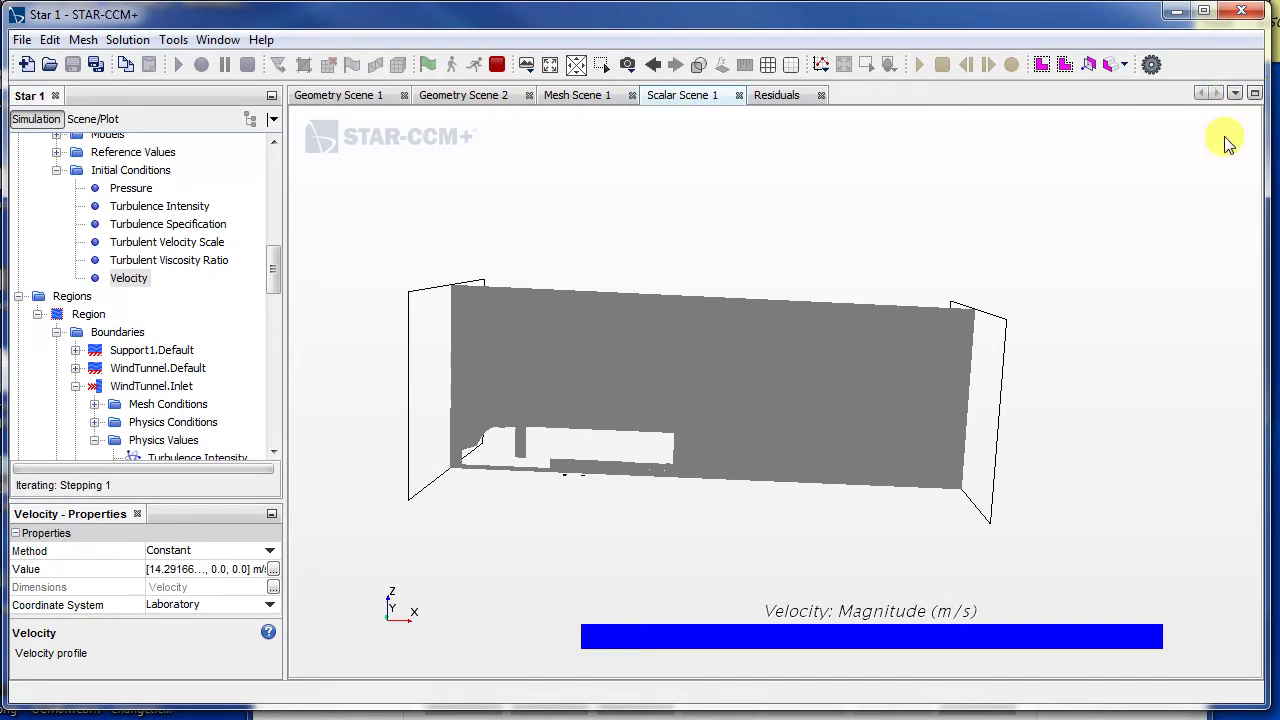
left_click(218, 40)
mouse_move(246, 88)
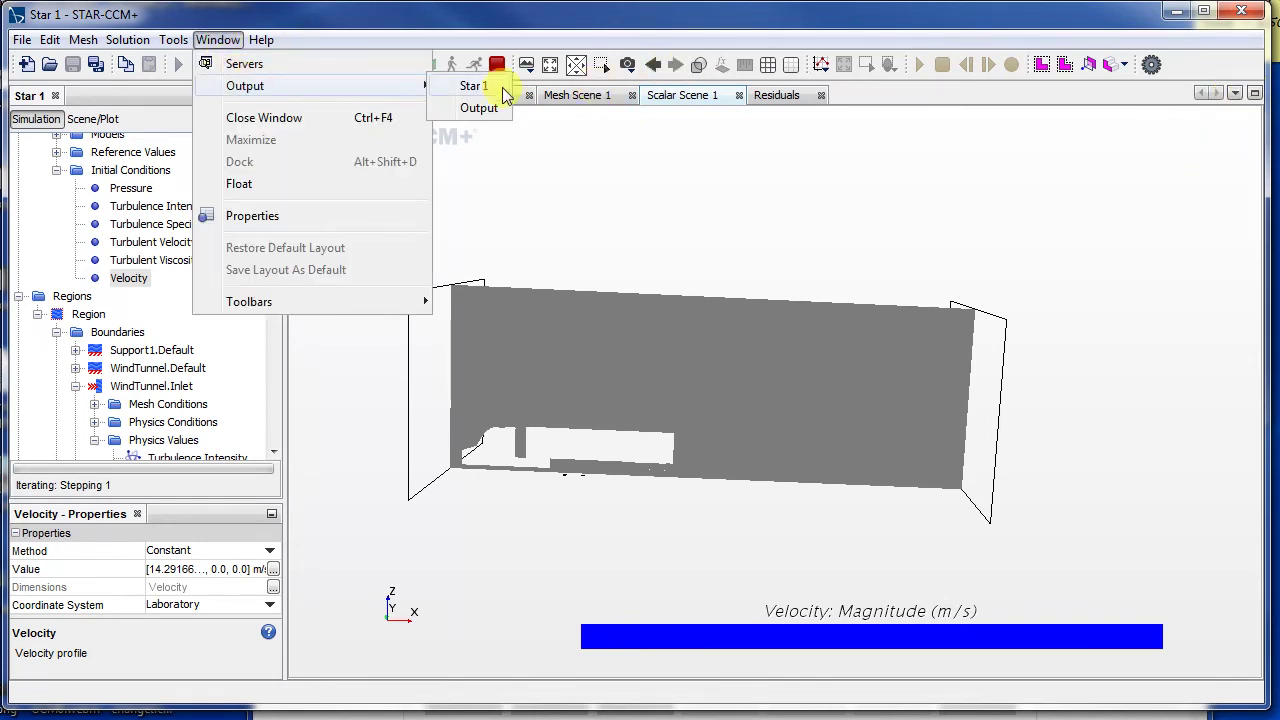
left_click(470, 88)
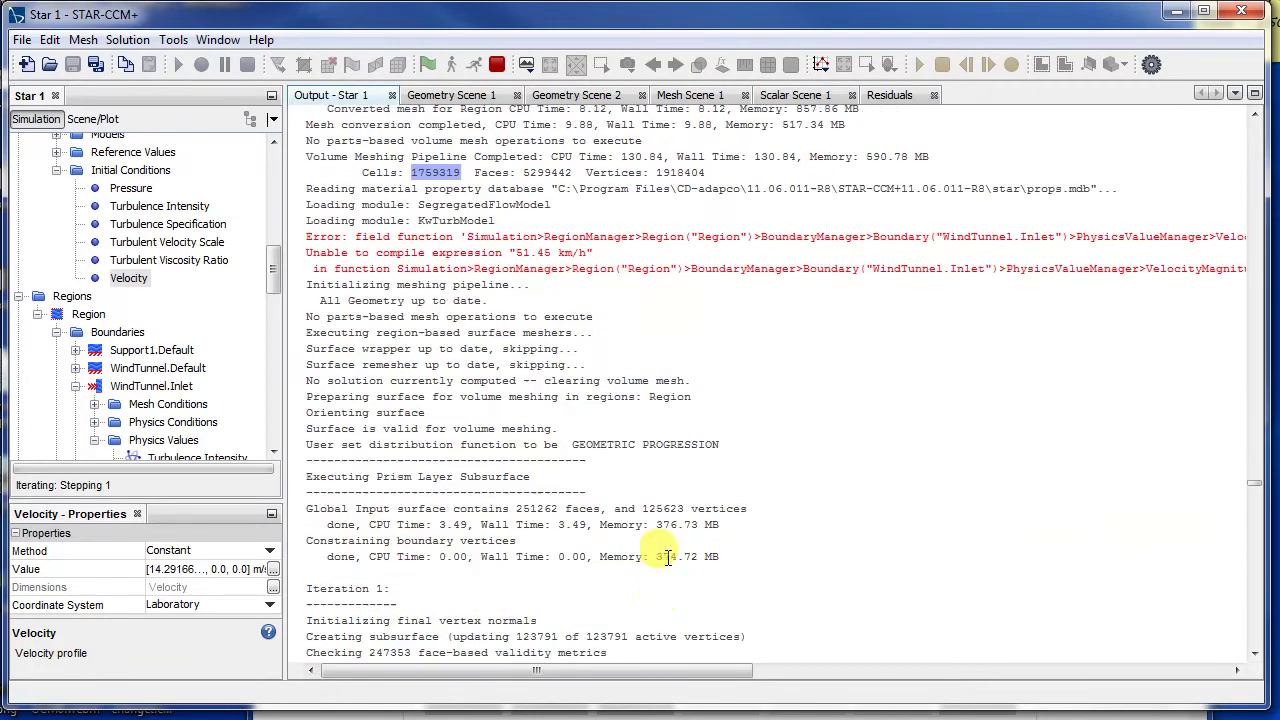
left_click_drag(1258, 500, 1235, 661)
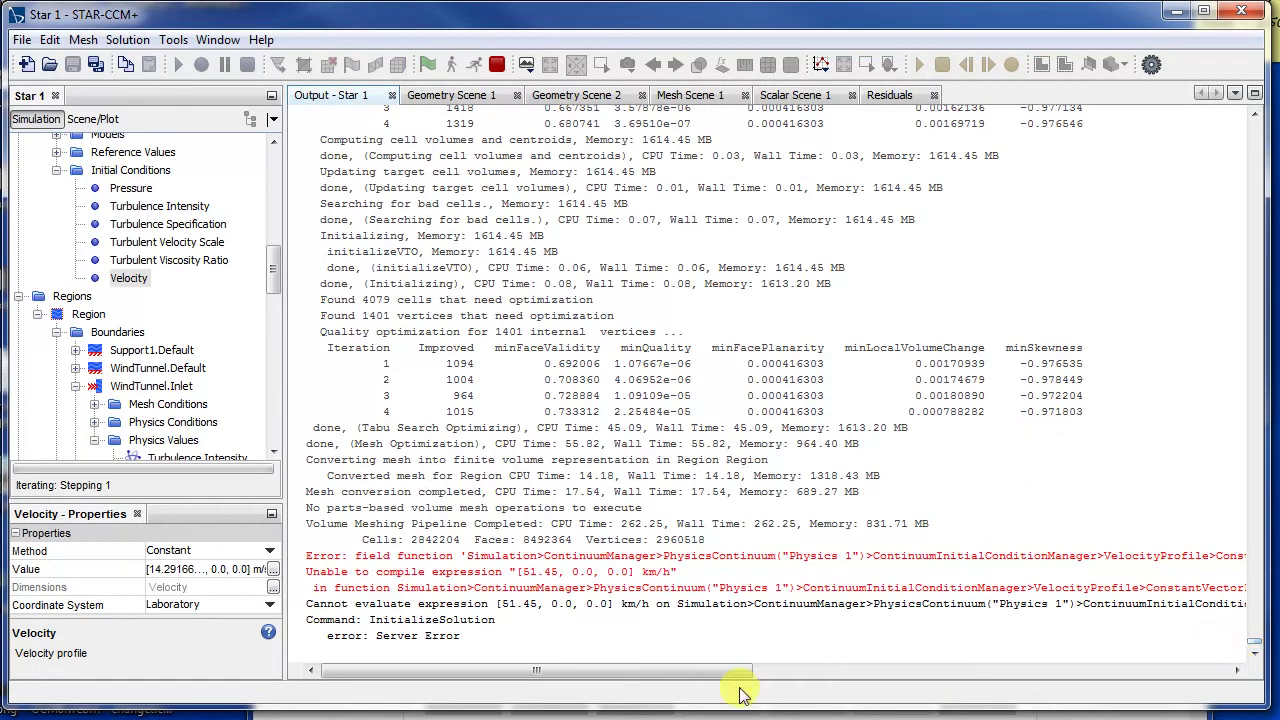
Float the Star 1 output window, dock it below the graphics area and shrink it to a few lines high.
right_click(328, 95)
left_click(387, 208)
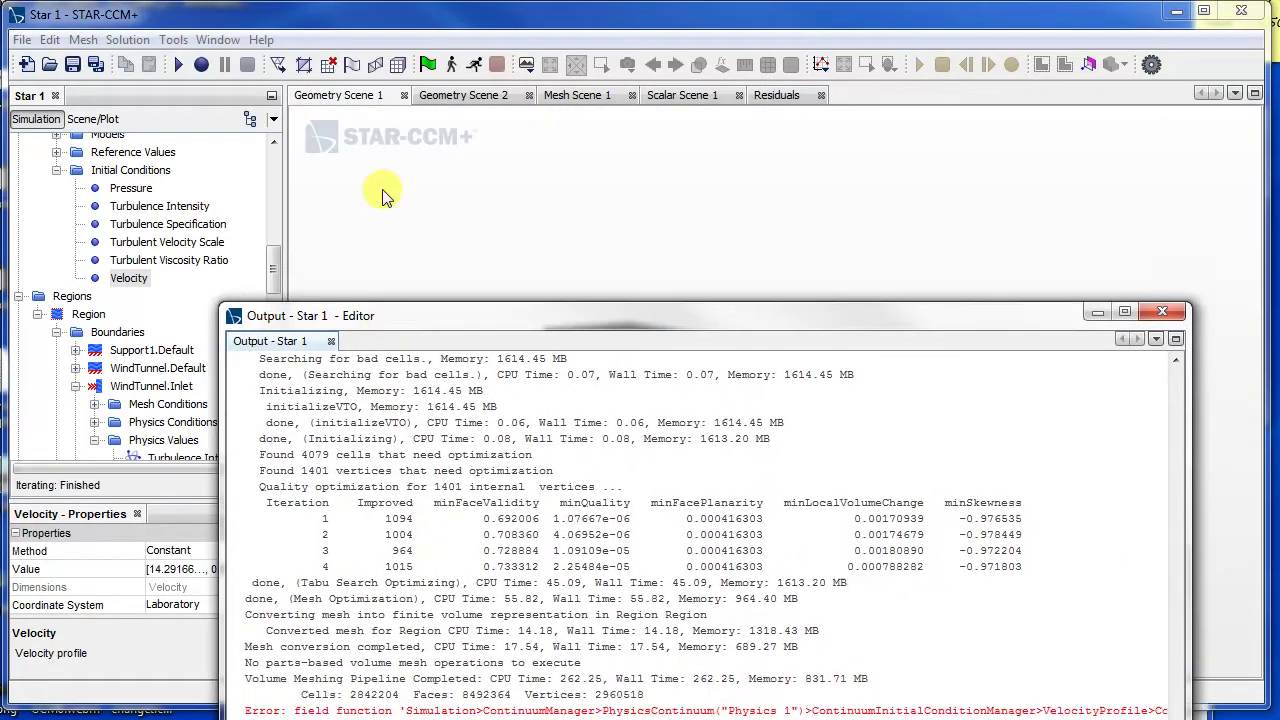
left_click_drag(335, 343, 848, 490)
left_click_drag(600, 555, 320, 650)
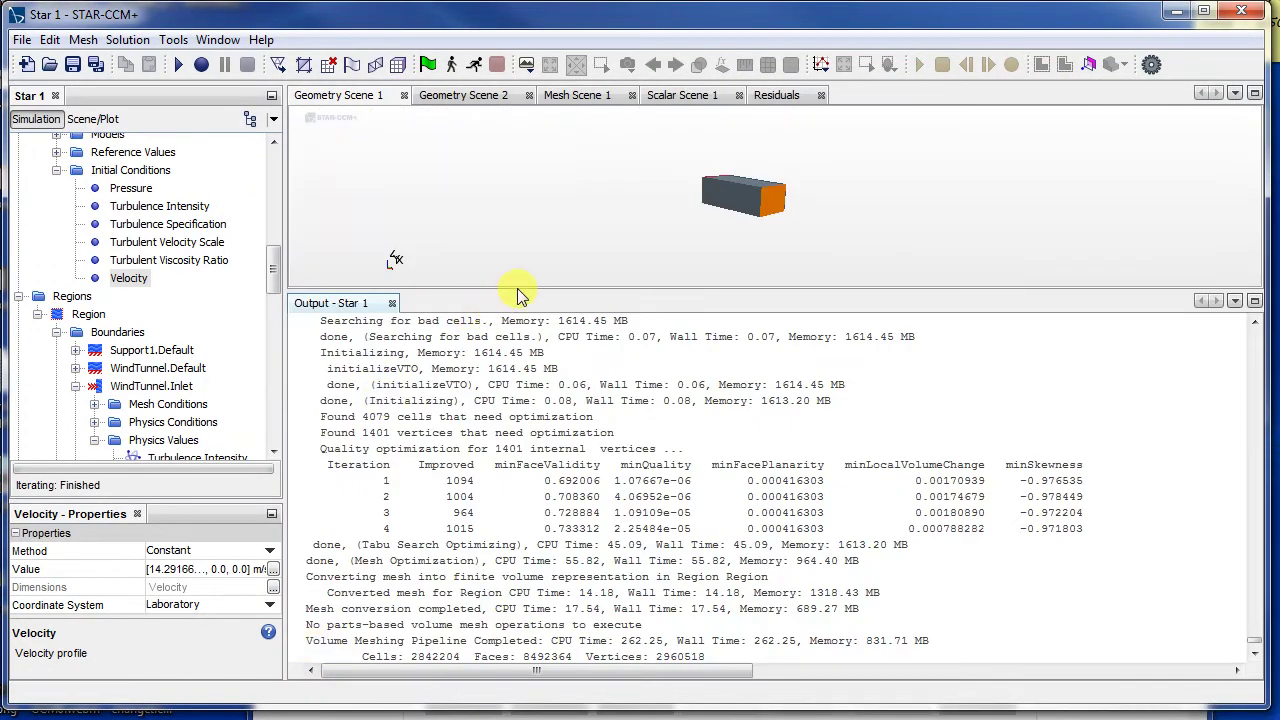
left_click_drag(520, 287, 523, 580)
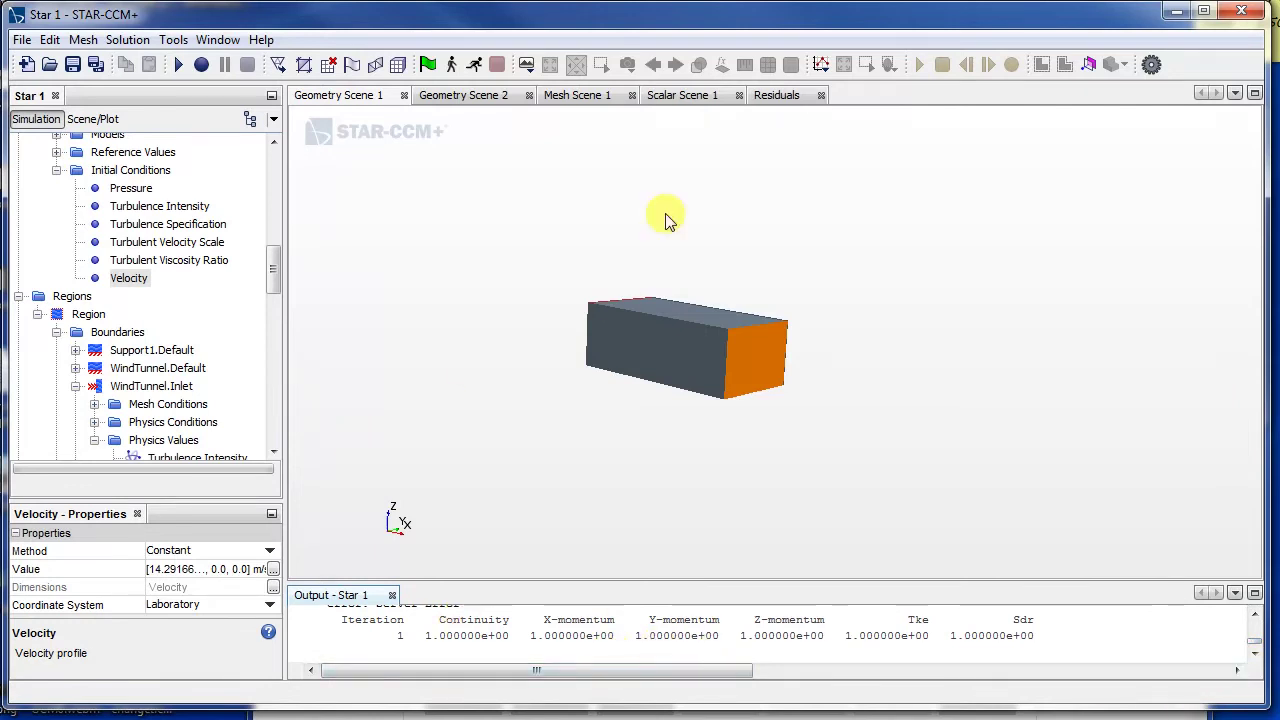
Examine the velocity magnitude around the truck in Scalar Scene 1, including the cab-trailer gap, underbody and rear wake.
left_click(684, 96)
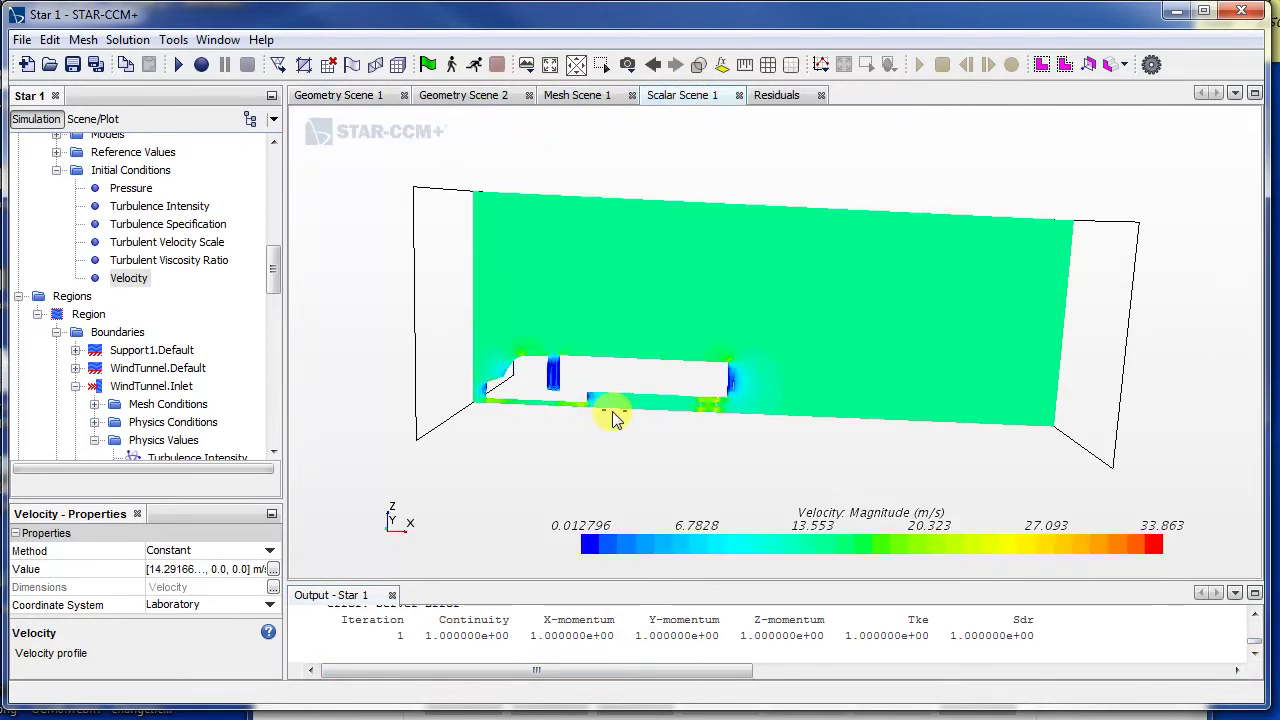
scroll(615, 414, "up", 3)
scroll(785, 407, "down", 3)
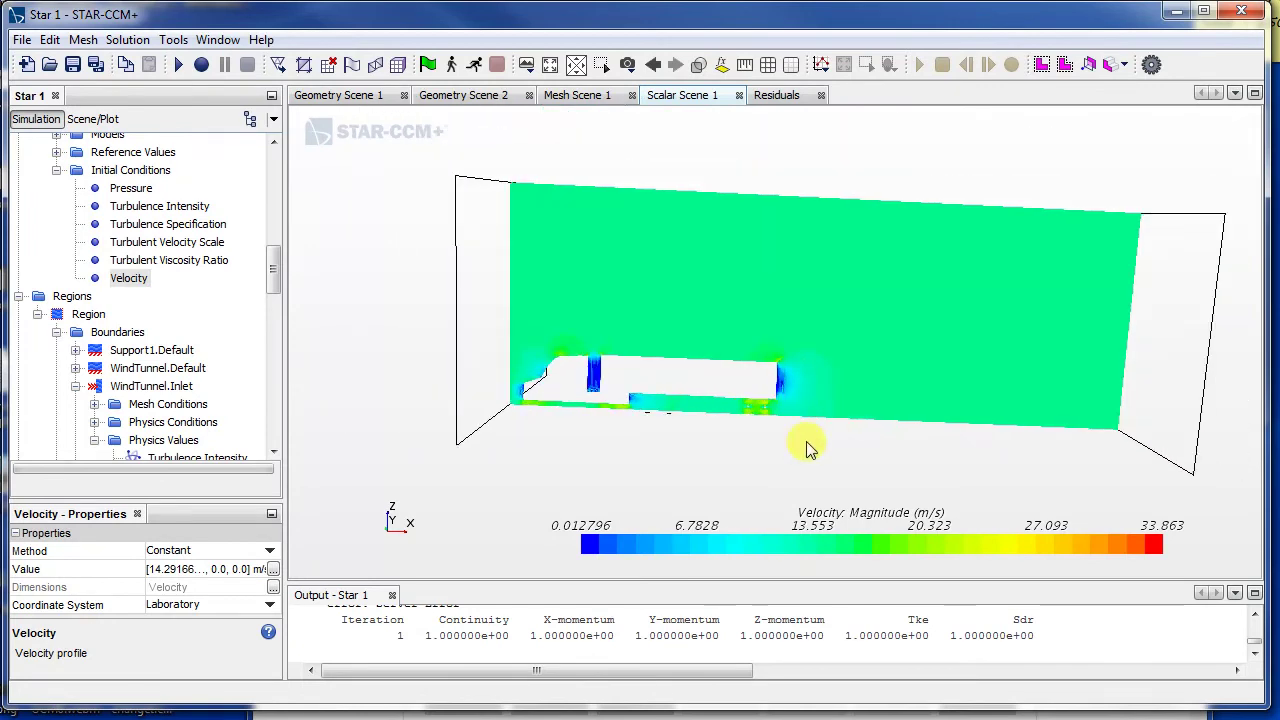
left_click_drag(810, 450, 674, 457)
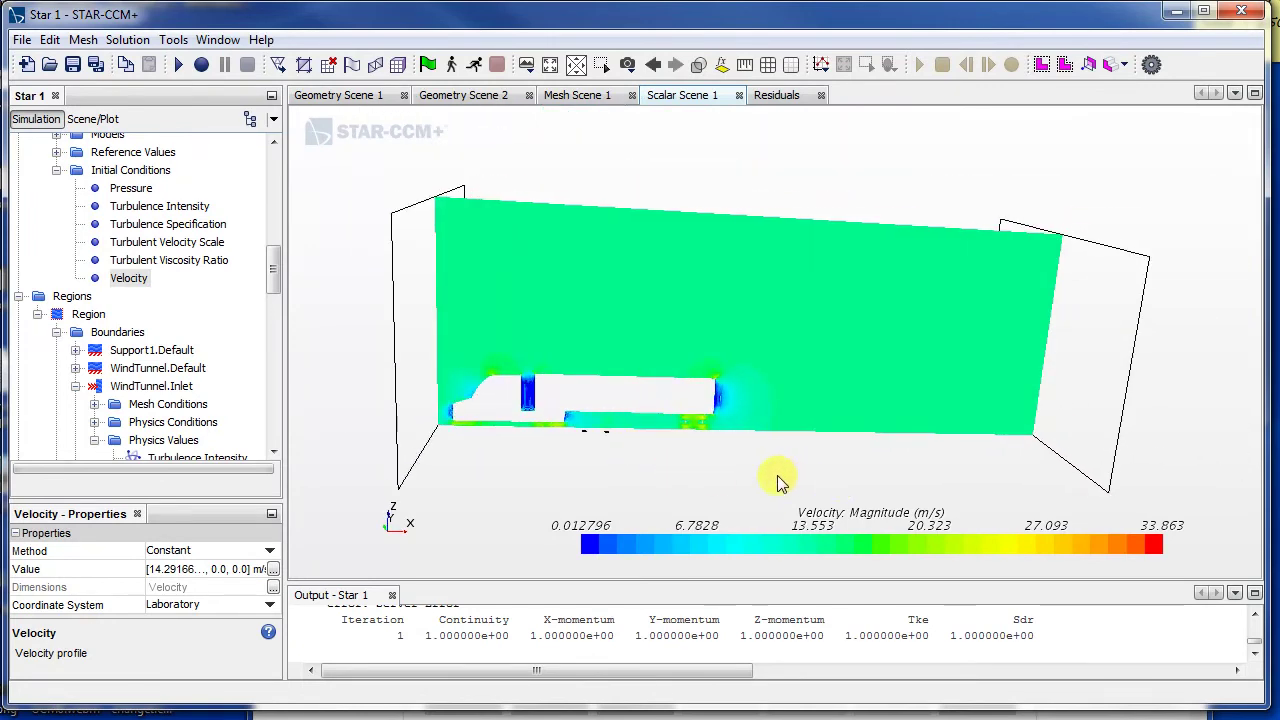
scroll(635, 398, "up", 5)
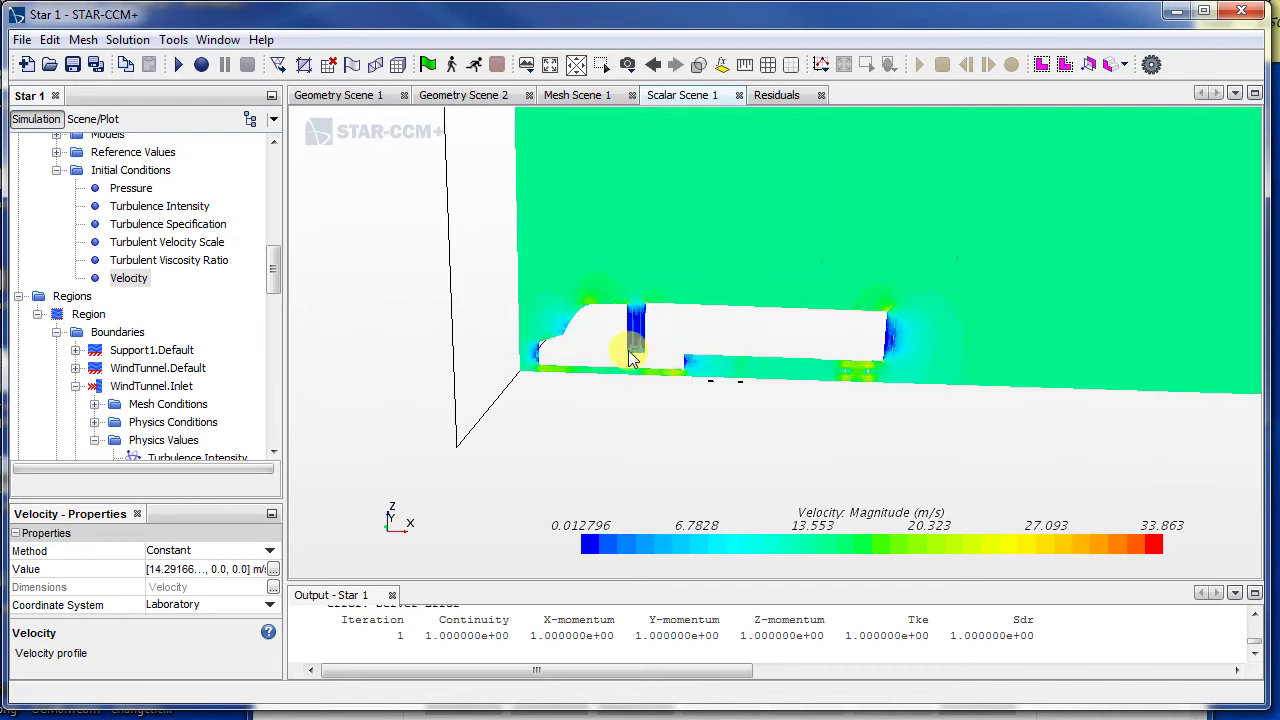
scroll(642, 310, "up", 3)
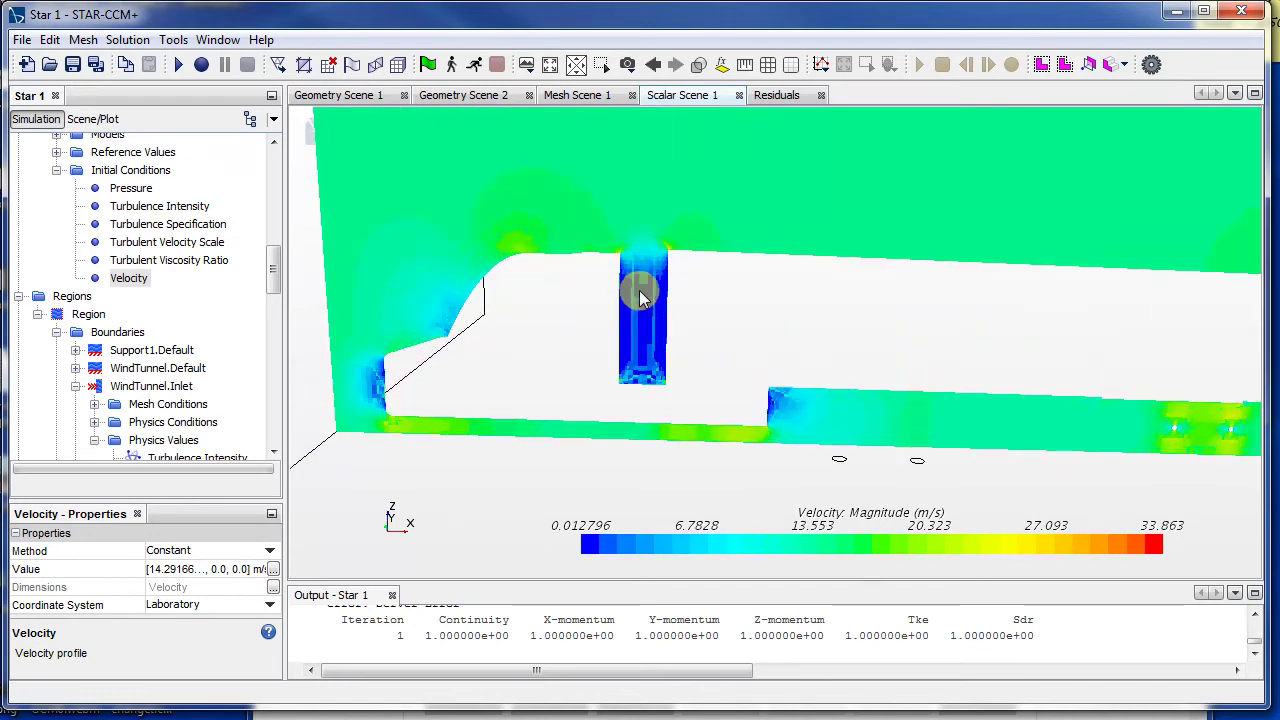
scroll(1049, 455, "down", 3)
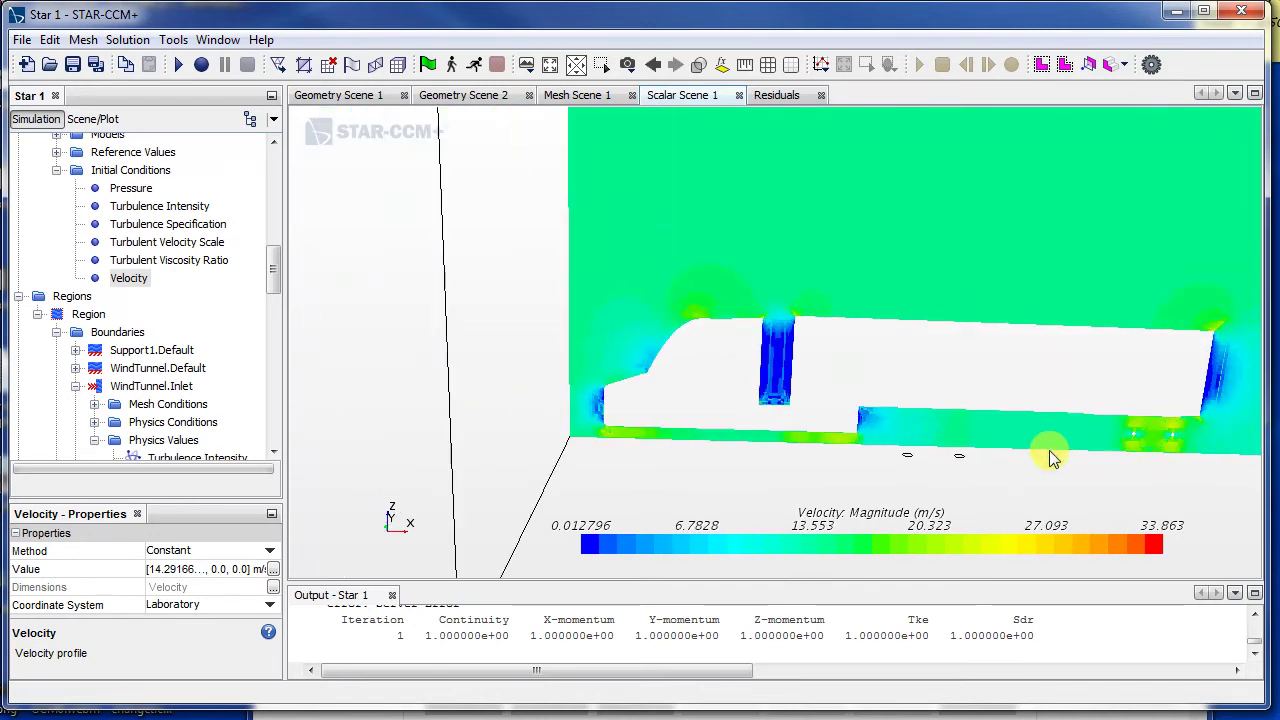
scroll(1049, 455, "down", 5)
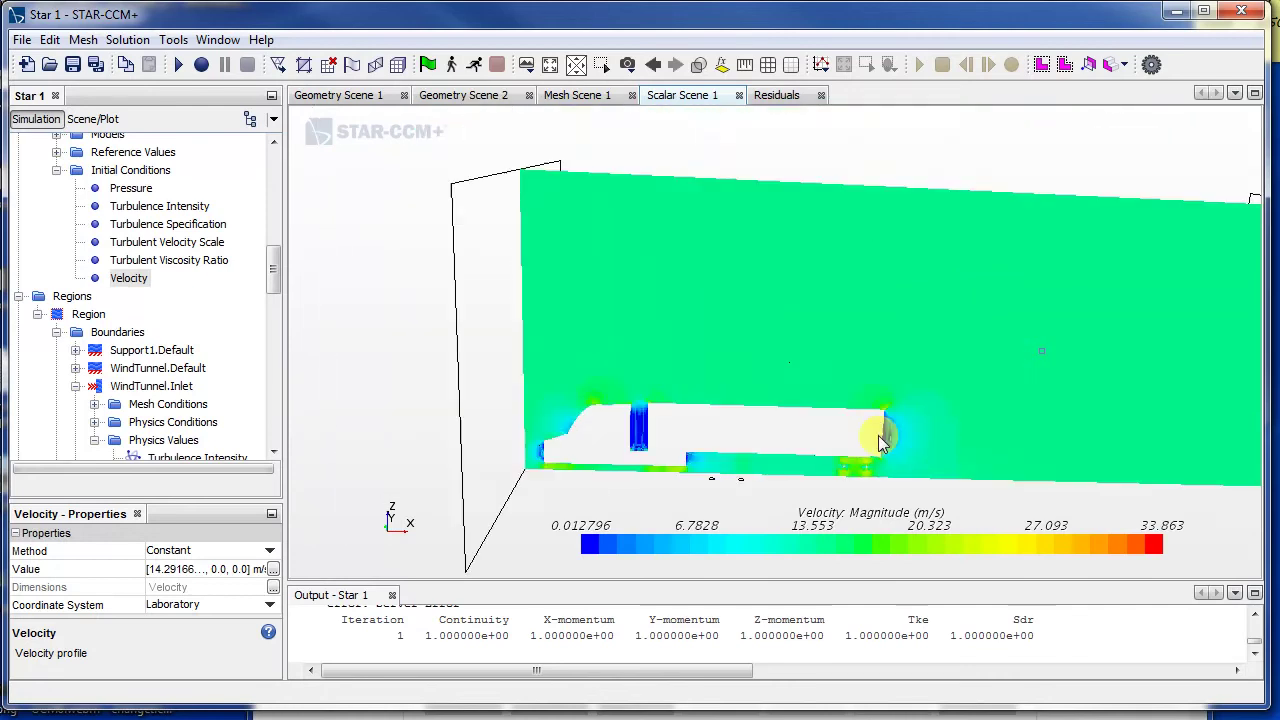
left_click_drag(878, 435, 781, 308)
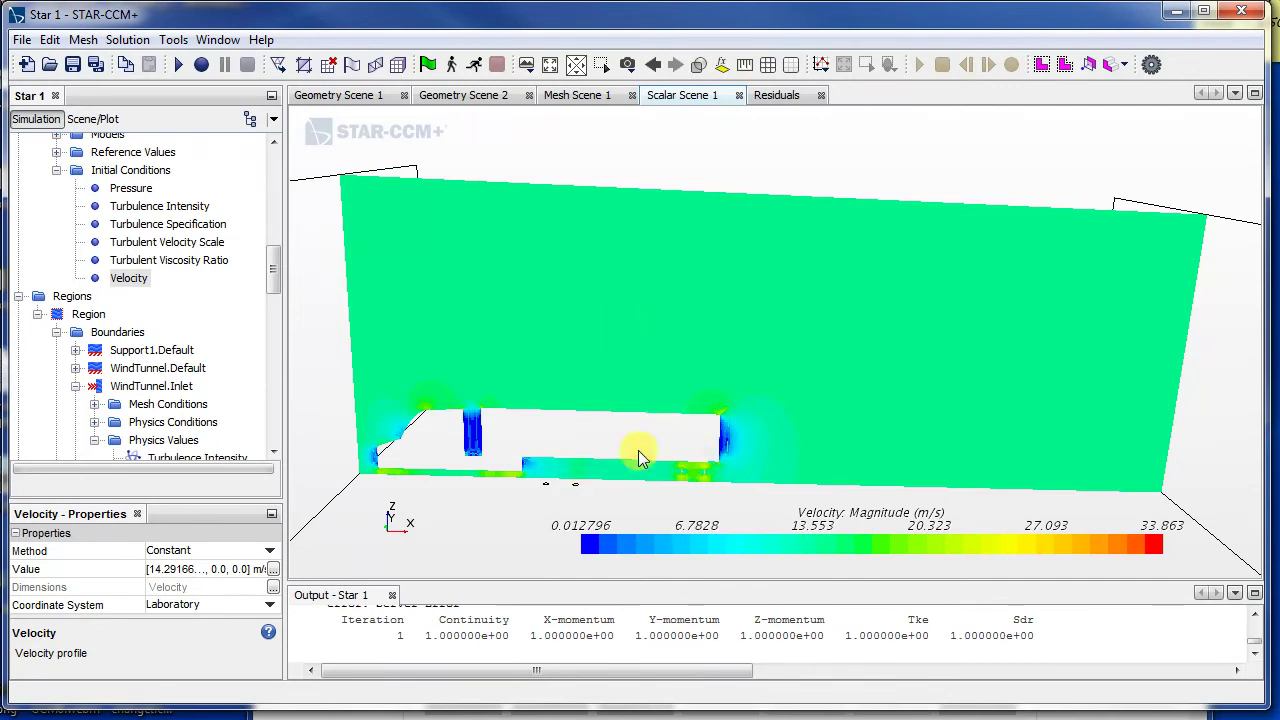
left_click_drag(638, 450, 651, 371)
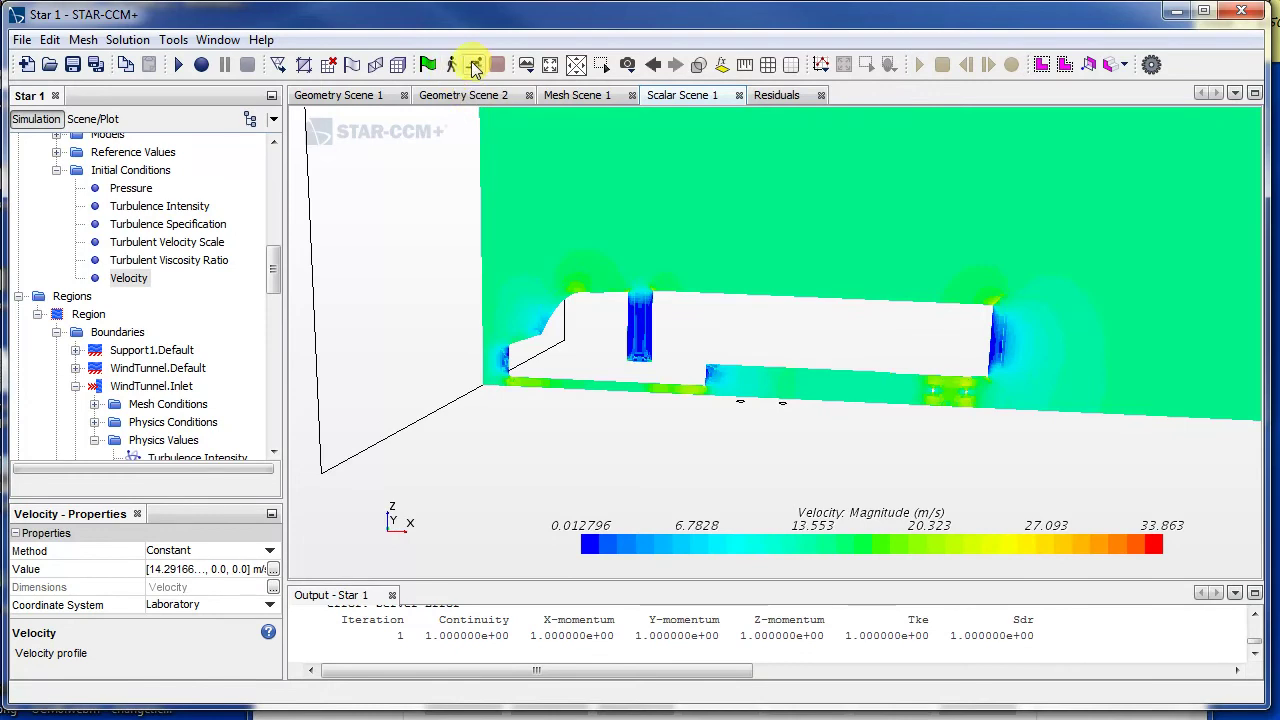
Check the Residuals plot and return to Scalar Scene 1 for a closer view of the truck.
left_click(778, 96)
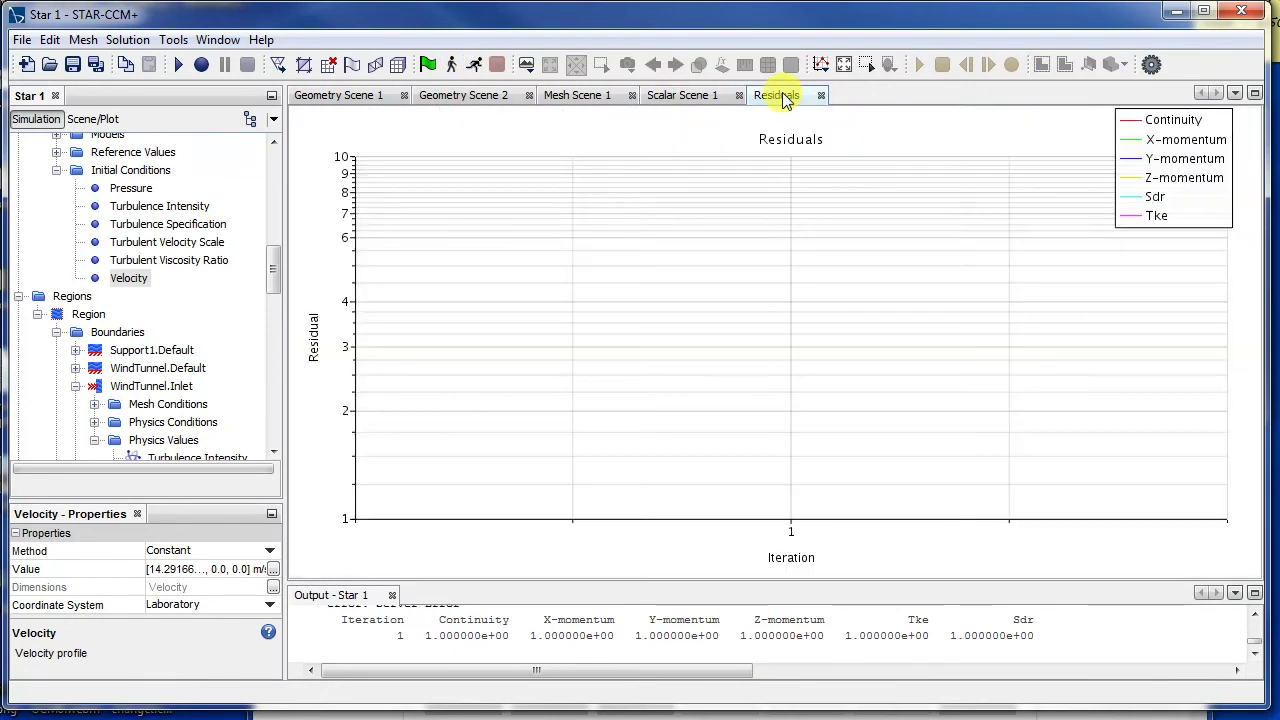
left_click(685, 96)
left_click_drag(783, 338, 616, 262)
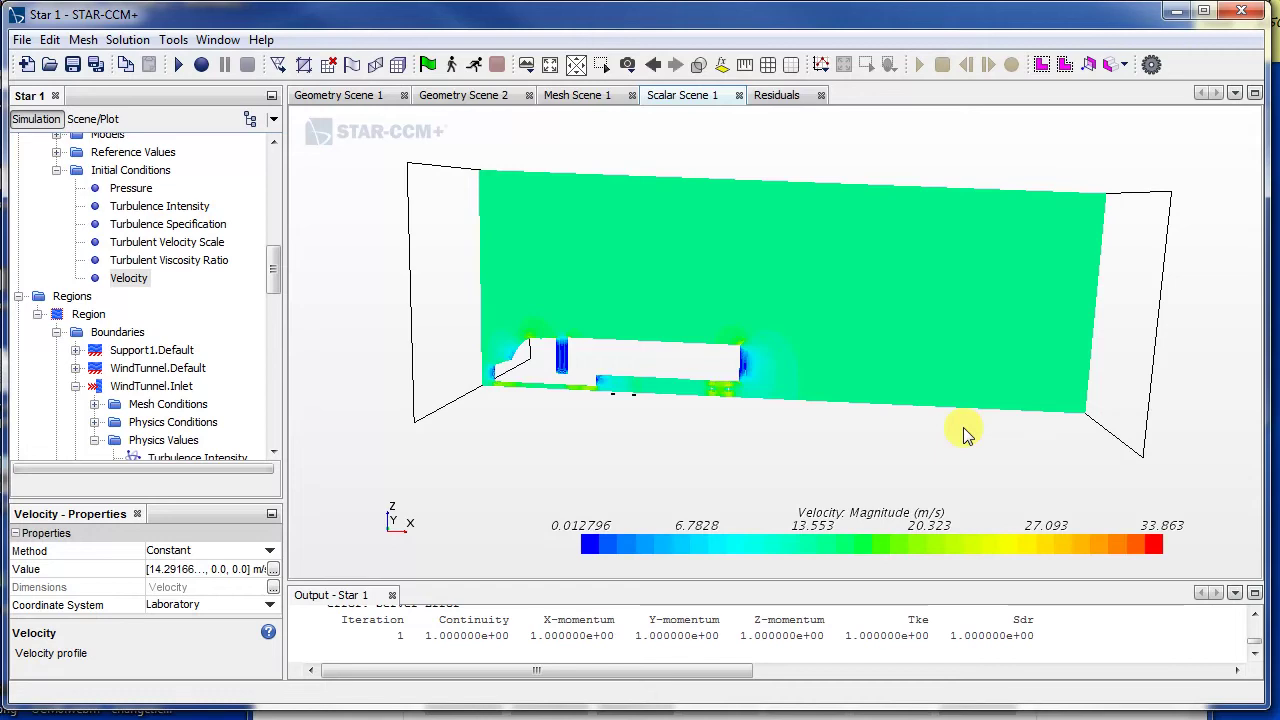
scroll(564, 372, "up", 5)
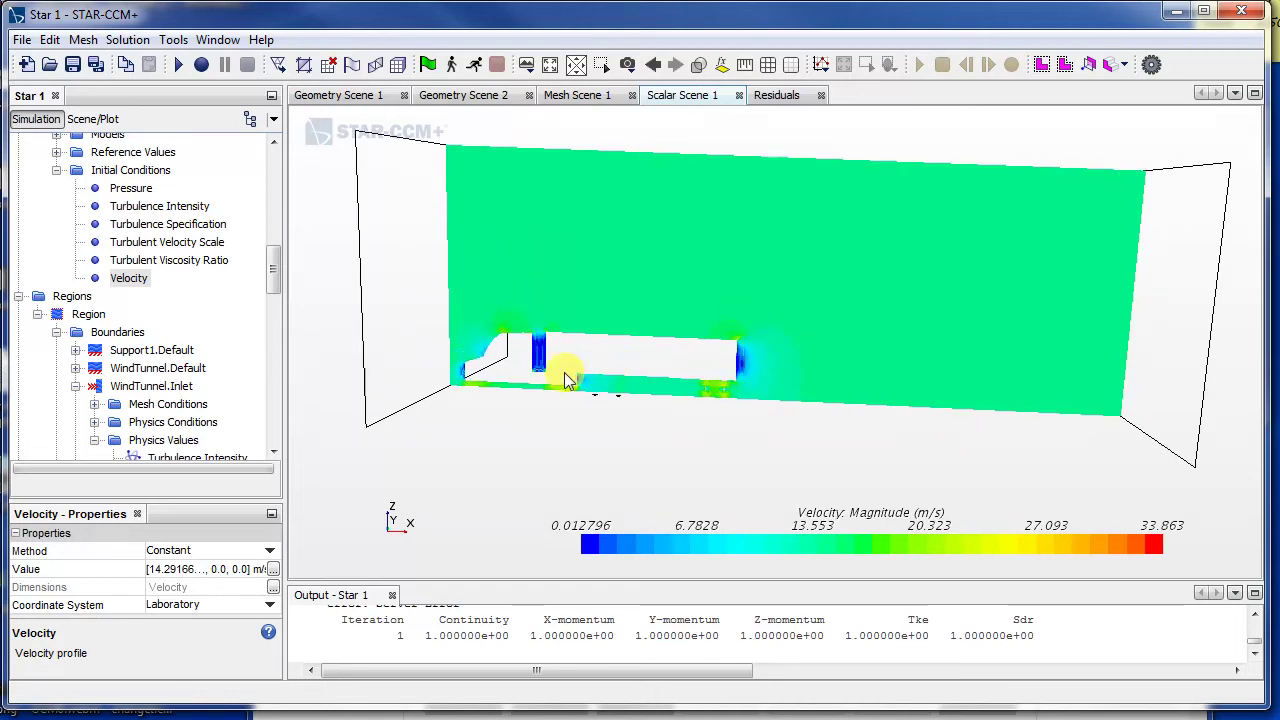
right_click_drag(579, 464, 585, 466)
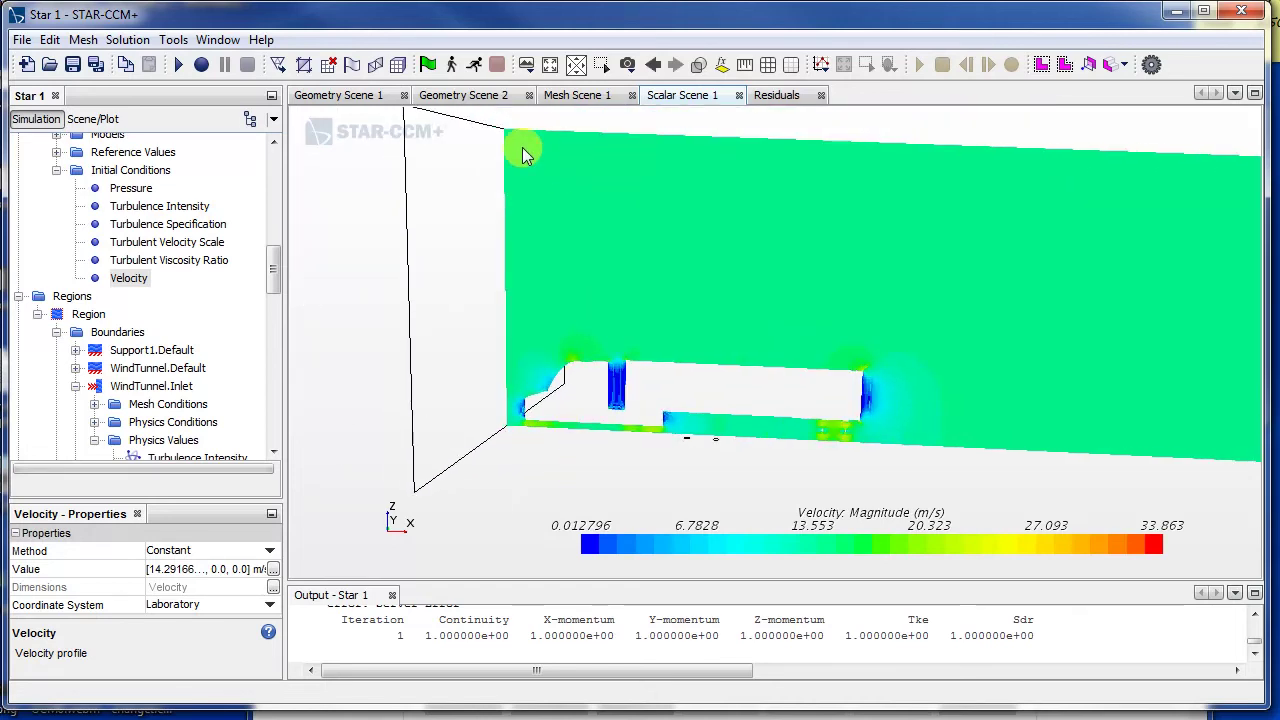